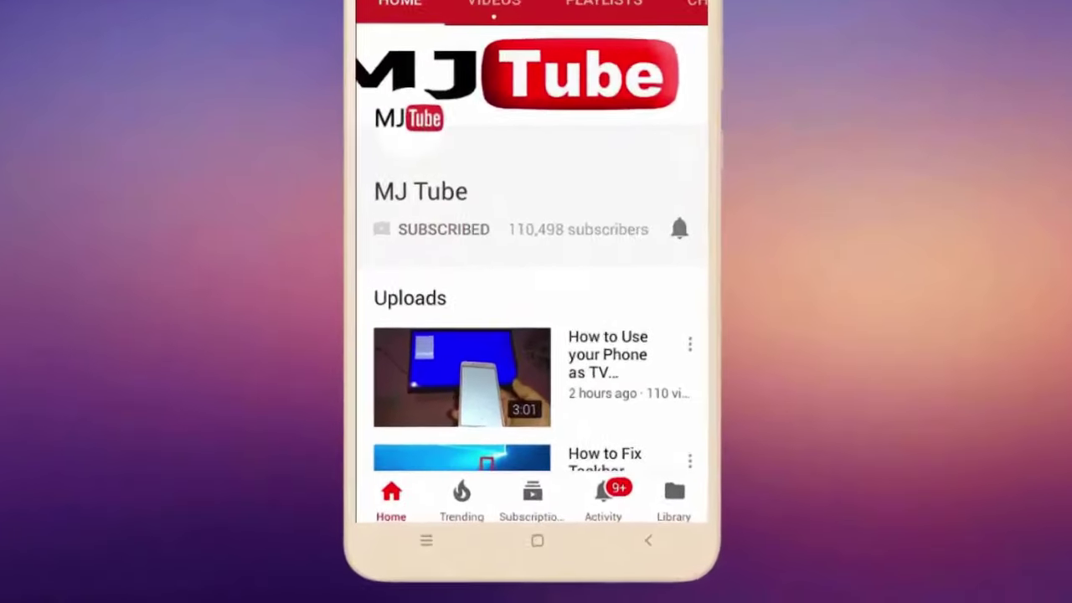
Launch Task Manager from the taskbar's right-click menu
click(652, 300)
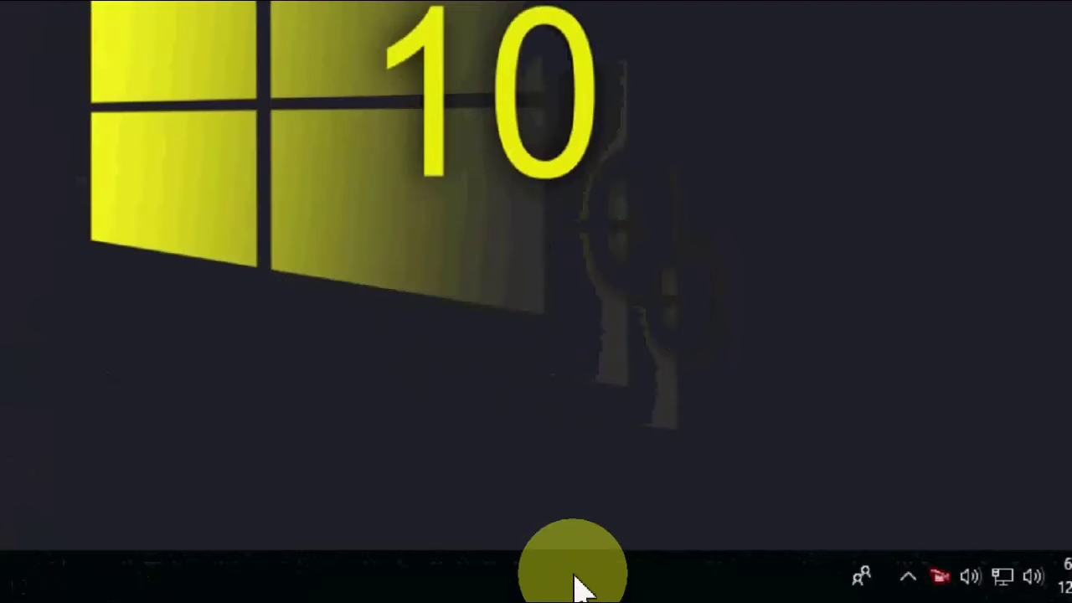
right_click(511, 581)
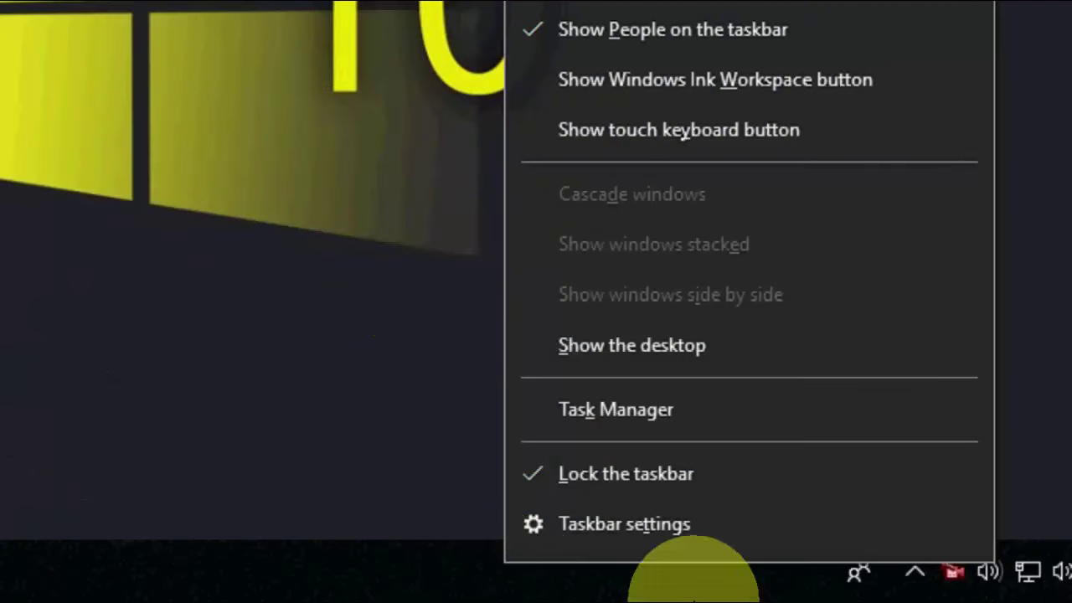
click(574, 416)
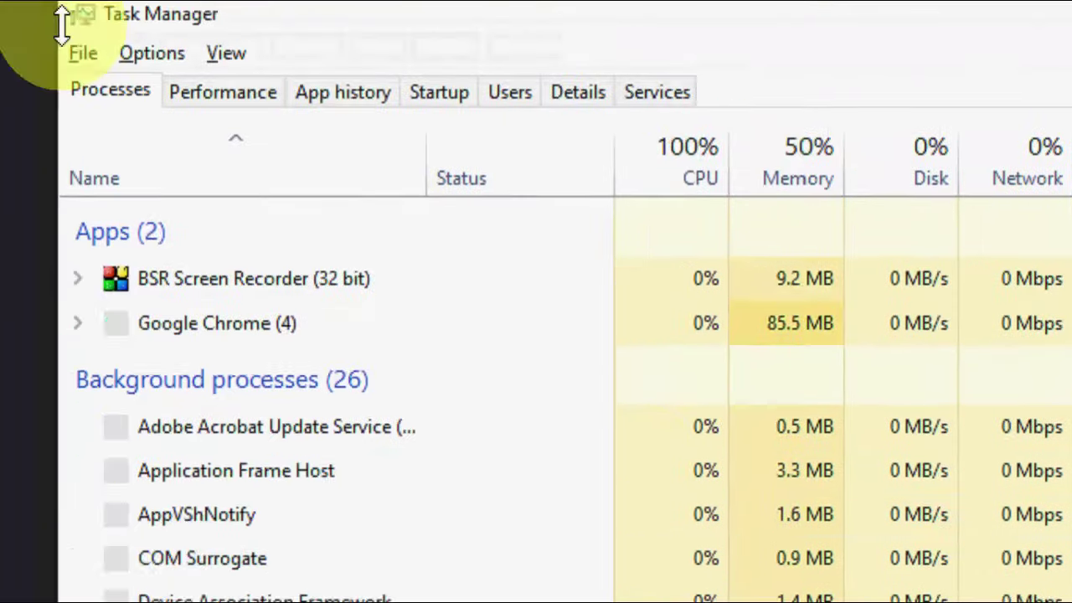
Find Windows Explorer in the Task Manager process list and restart it
scroll(410, 401, down, 3)
scroll(418, 435, down, 1)
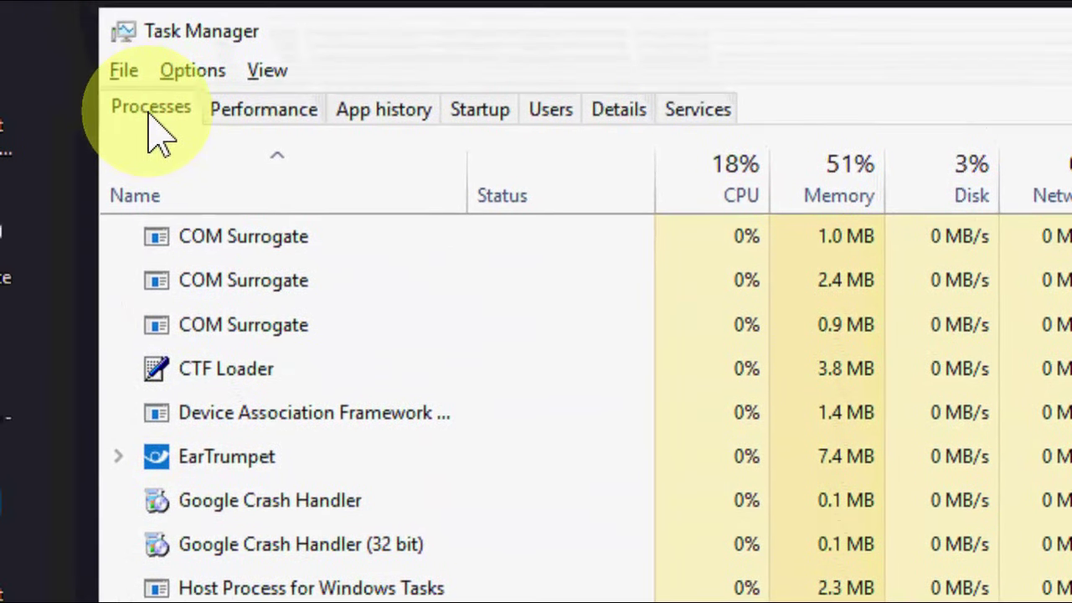
scroll(437, 502, down, 1)
scroll(435, 496, down, 7)
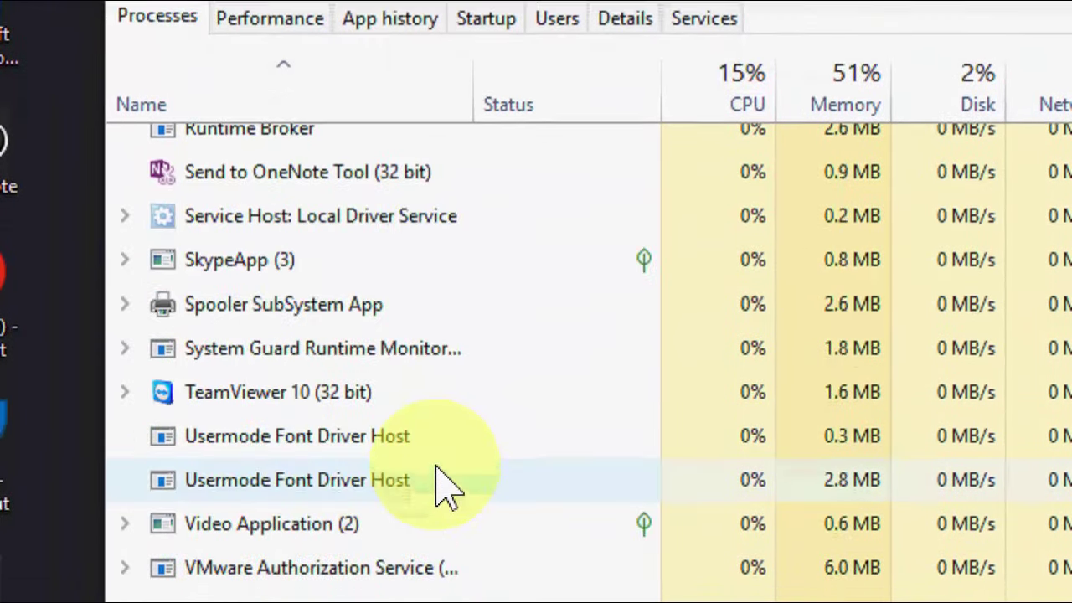
scroll(444, 468, down, 1)
scroll(448, 419, down, 2)
scroll(452, 409, down, 2)
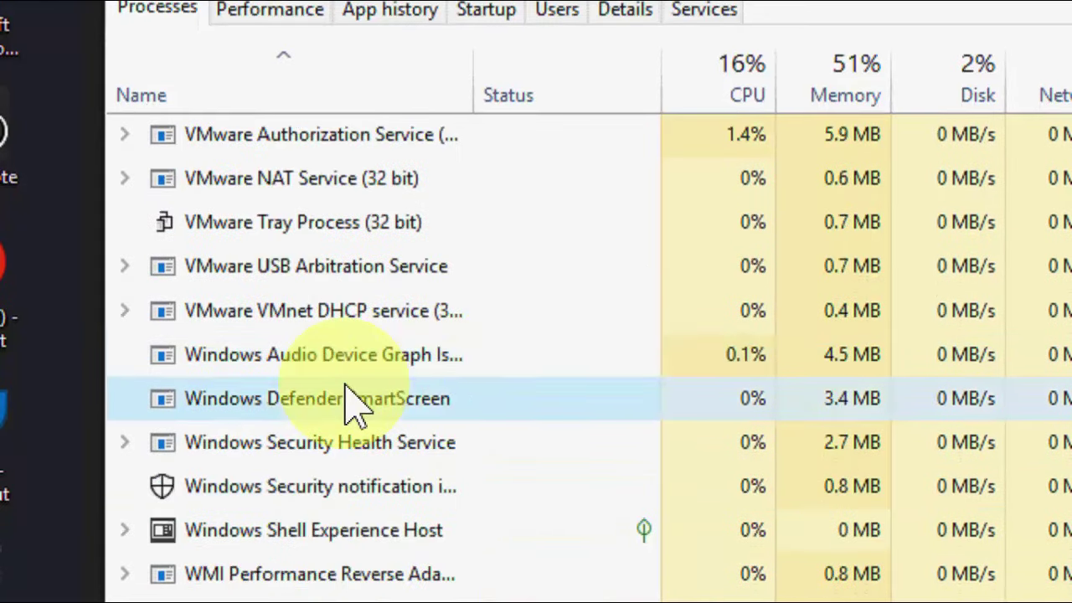
scroll(360, 401, down, 2)
scroll(356, 397, down, 3)
scroll(352, 389, down, 3)
scroll(352, 389, up, 3)
scroll(352, 389, down, 15)
scroll(351, 389, down, 1)
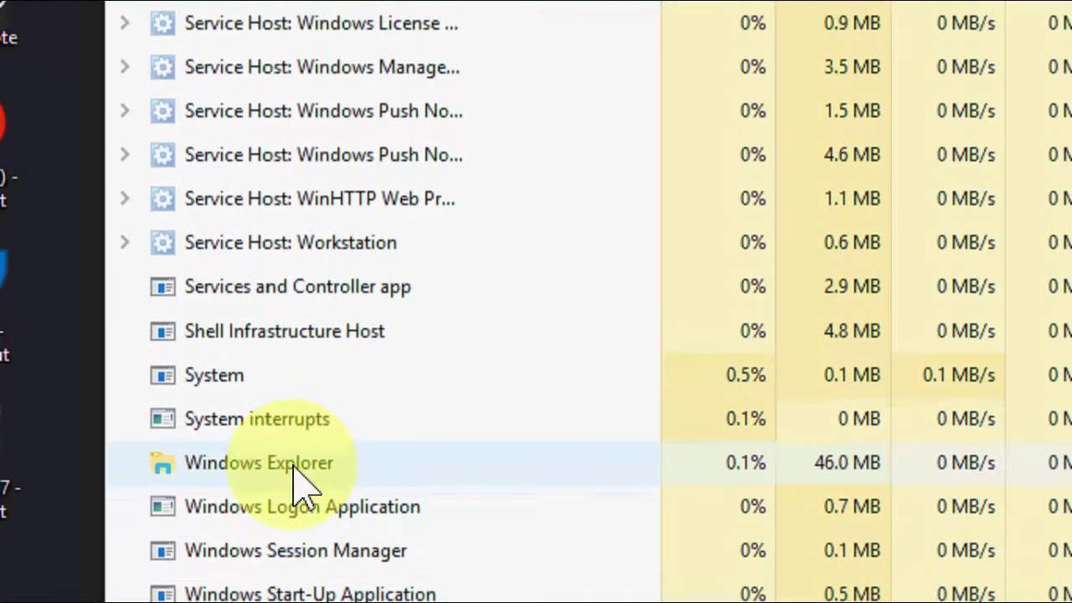
click(298, 469)
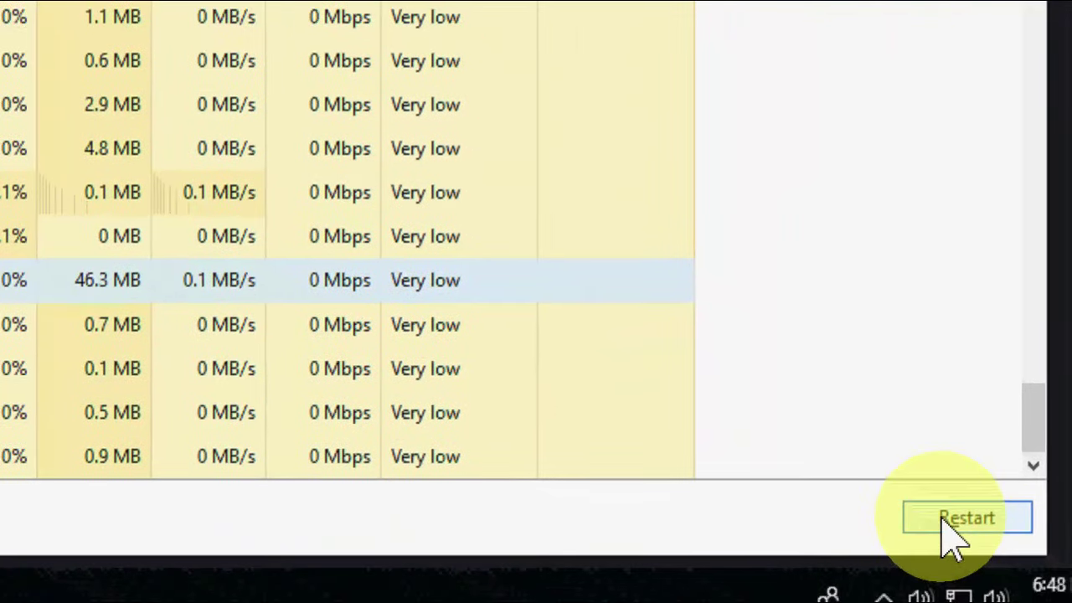
click(942, 516)
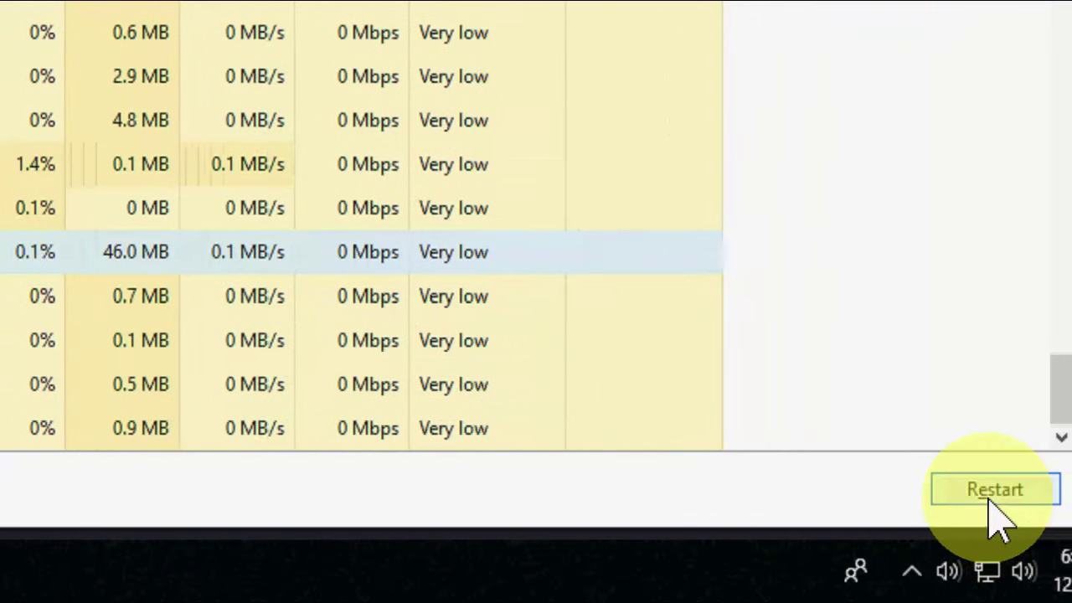
click(984, 507)
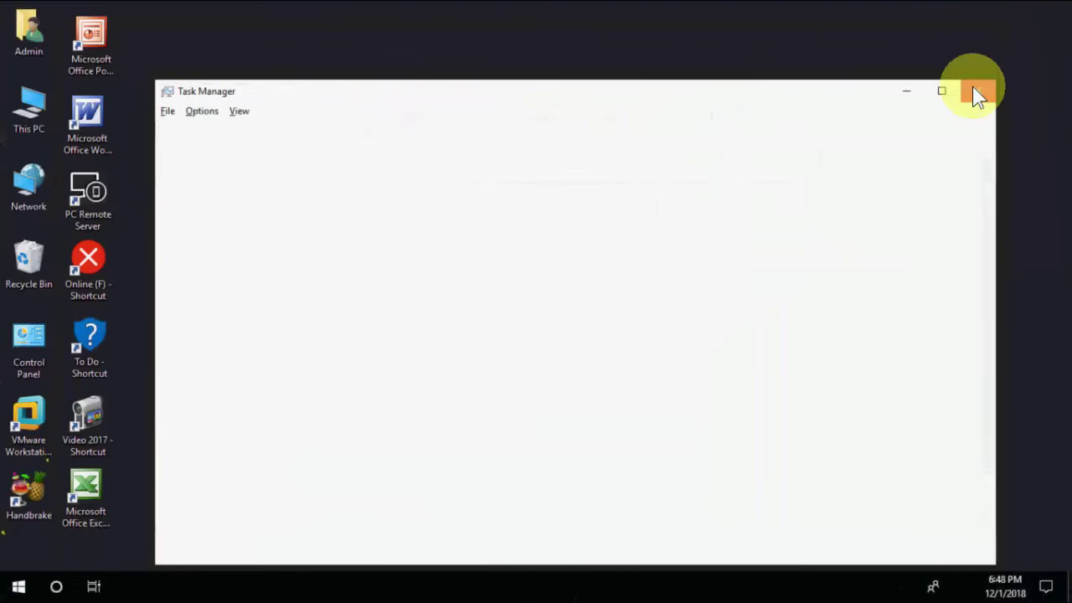
Close Task Manager and refresh the desktop
click(974, 88)
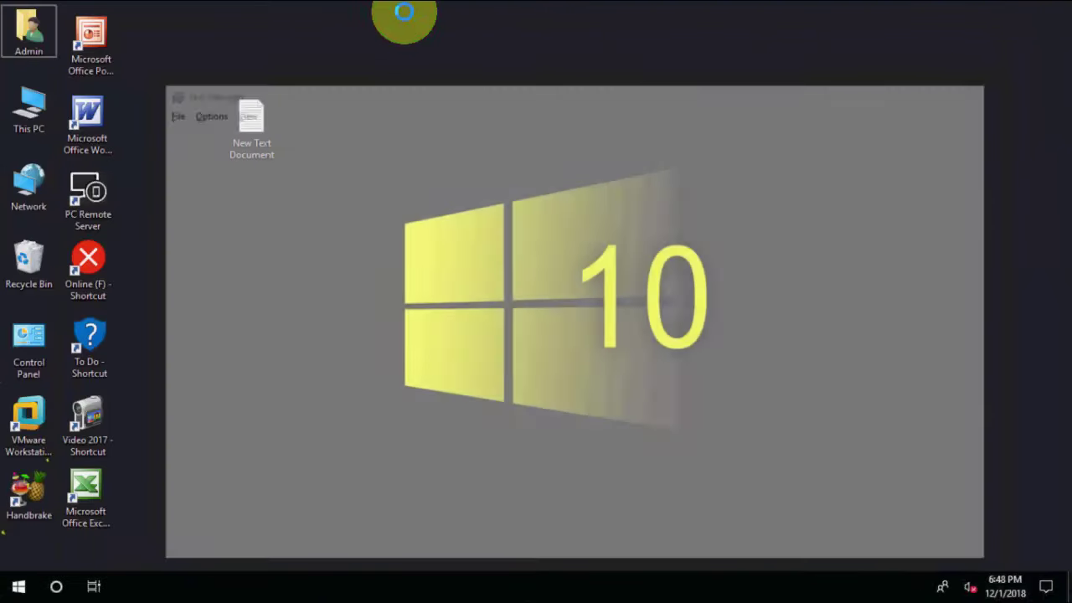
right_click(405, 14)
click(447, 60)
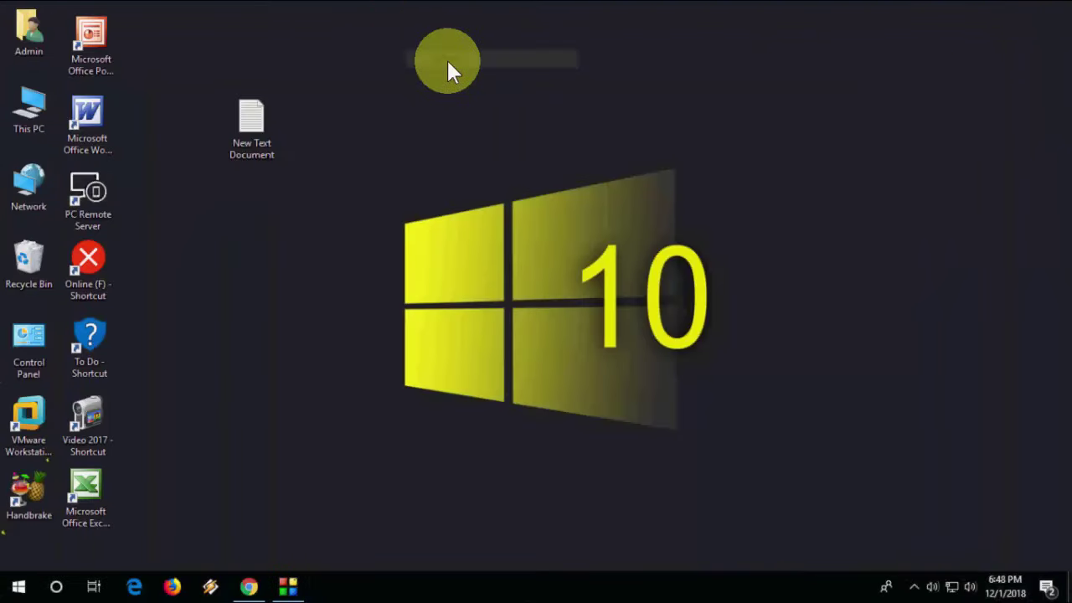
key(super+e)
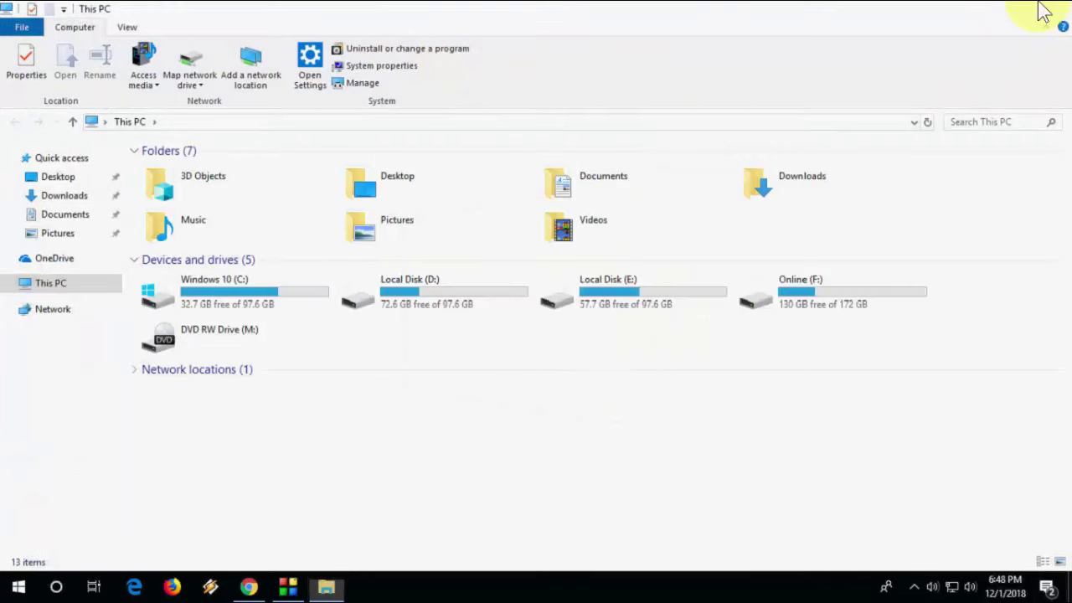
click(1041, 6)
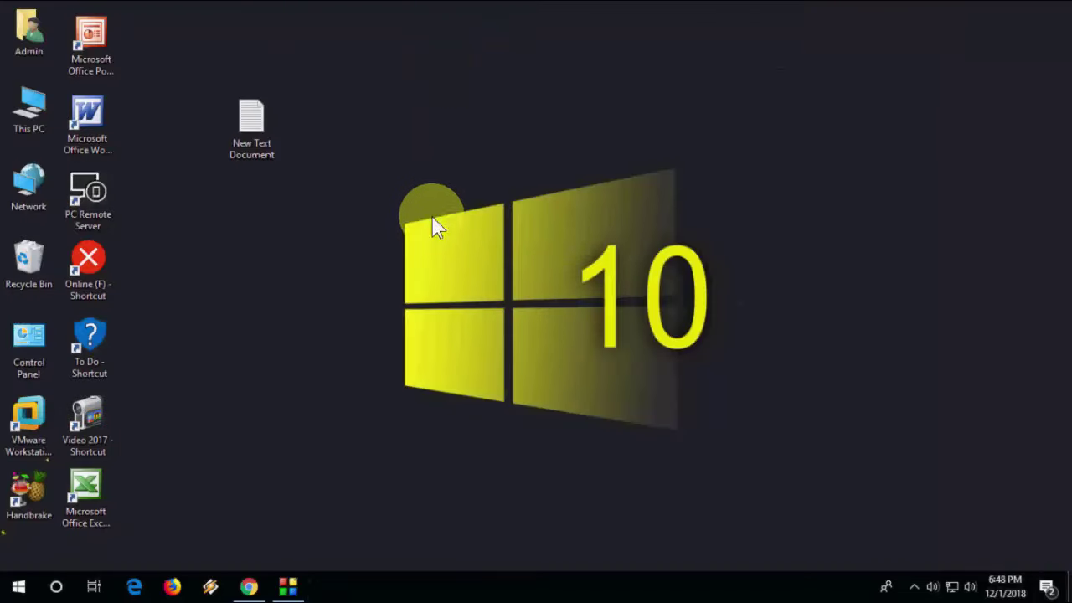
Open This PC and select the AutomaticDestinations path in the New Text Document note
double_click(36, 109)
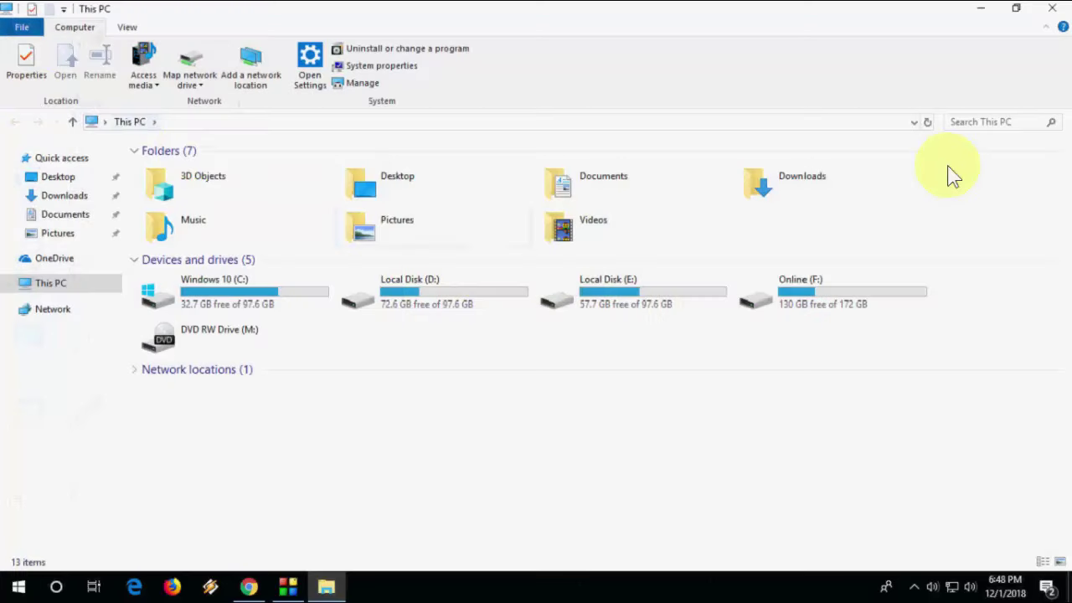
click(978, 19)
double_click(251, 117)
drag(609, 313, 218, 292)
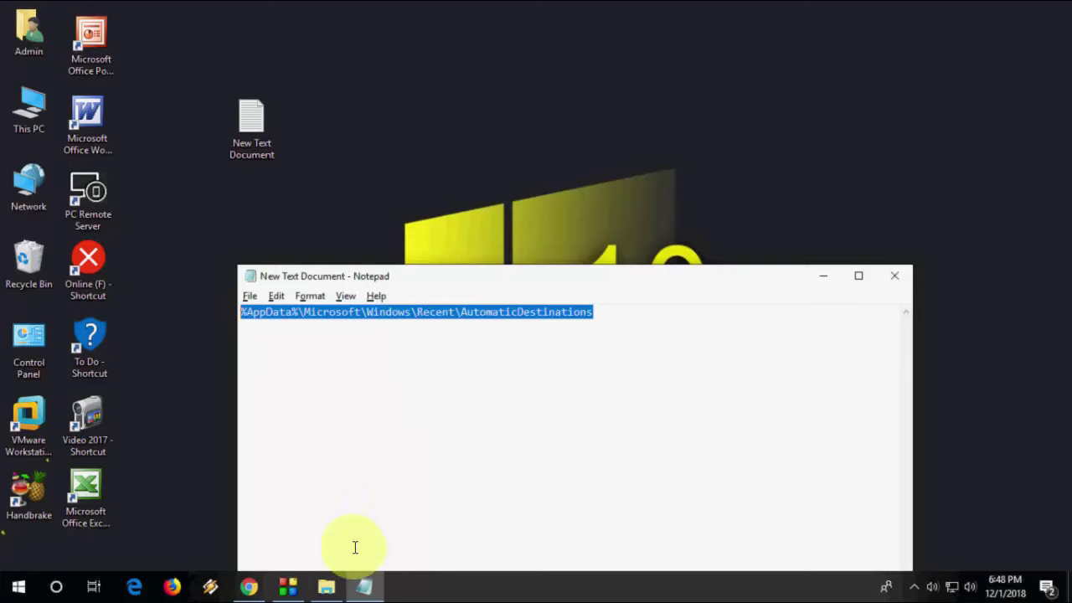
click(326, 587)
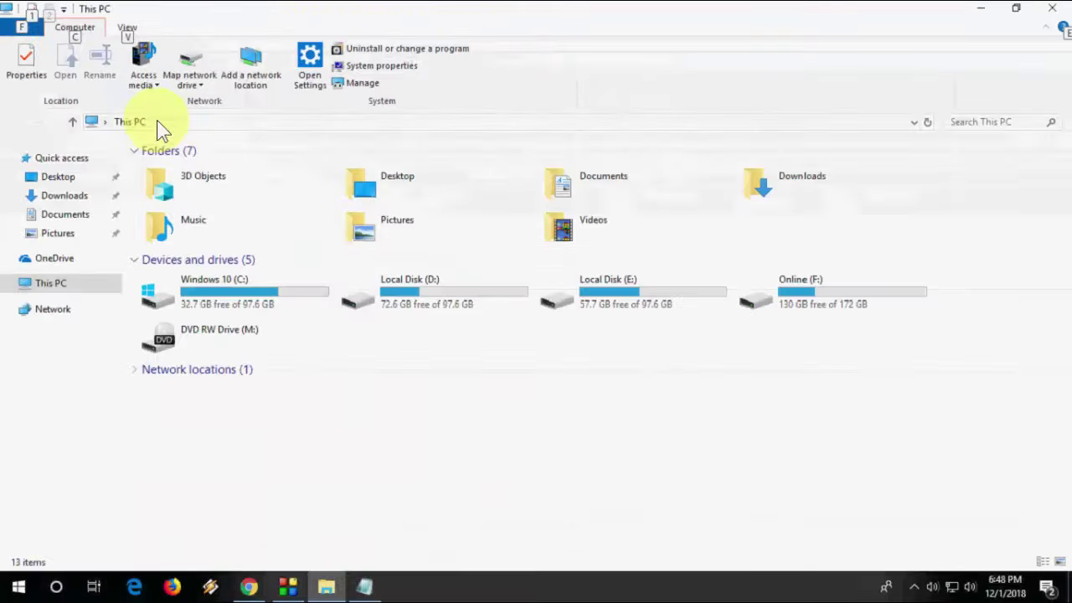
Go to the pasted AutomaticDestinations path, delete all 102 files, and close Explorer
click(158, 121)
text(%AppData%\Microsoft\Windows\Recent\AutomaticDestinations)
key(Return)
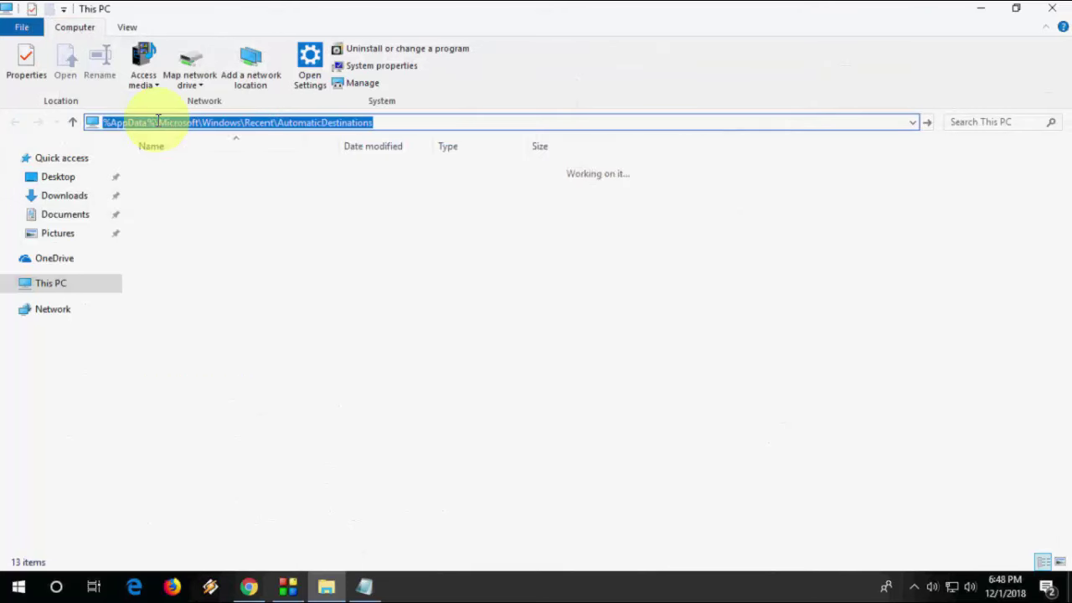
click(218, 205)
key(ctrl+a)
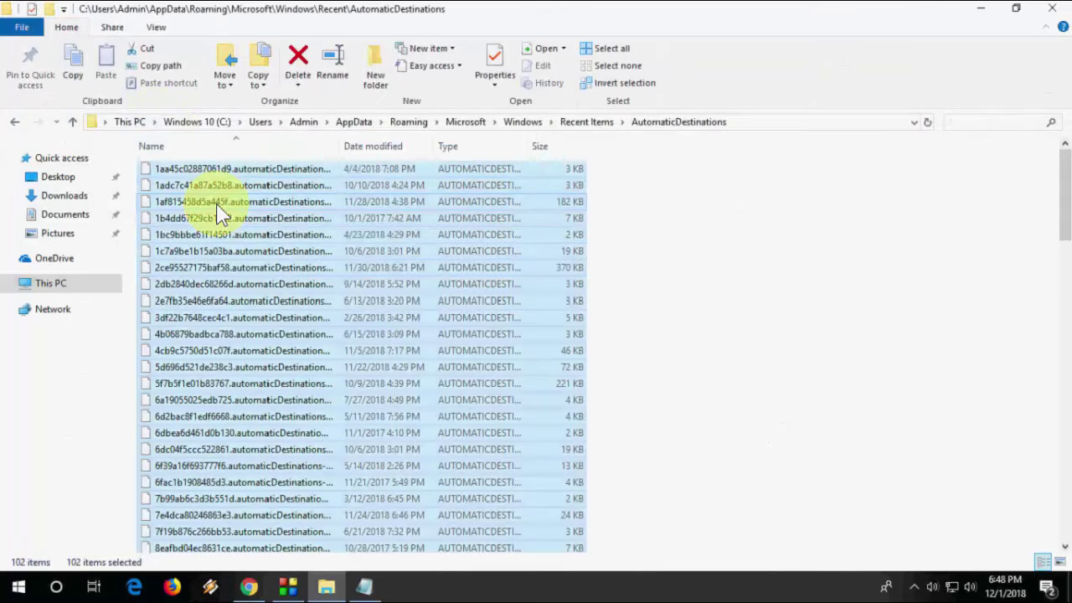
key(Delete)
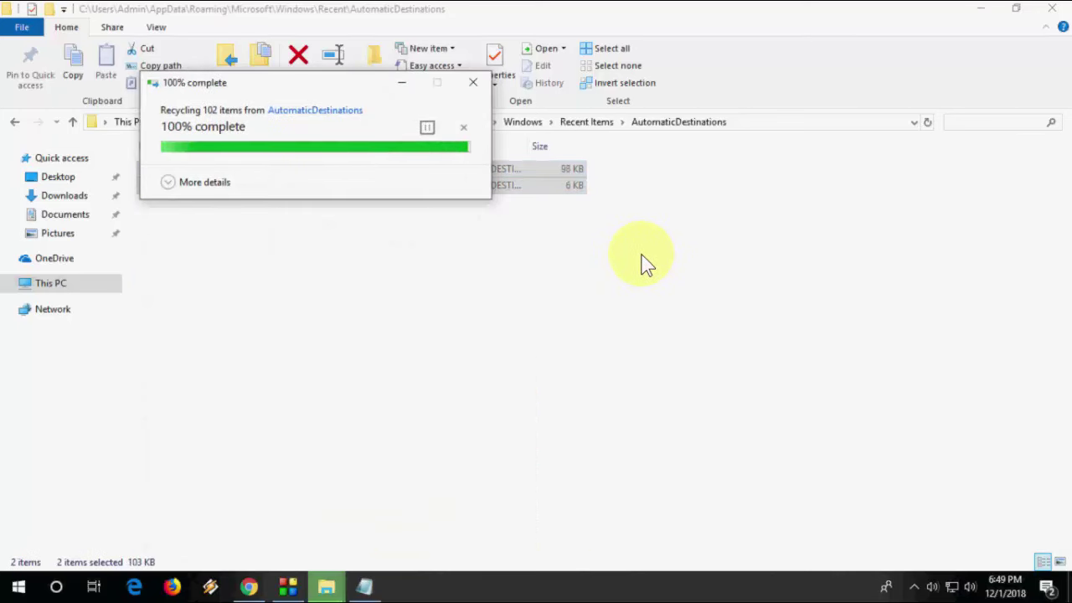
click(1060, 8)
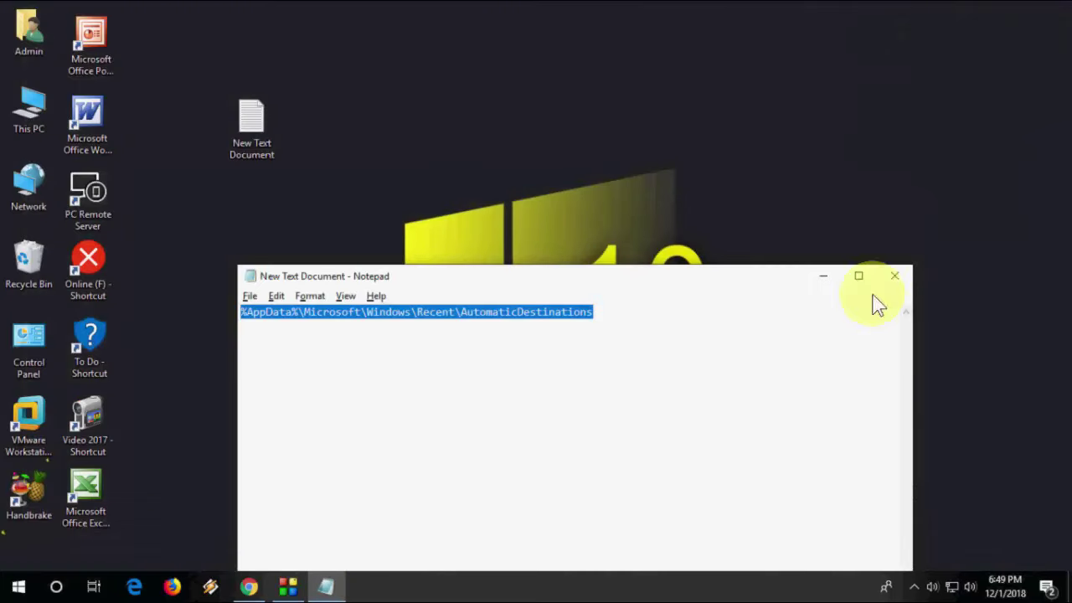
Close the Notepad note and refresh the desktop
click(912, 283)
right_click(514, 67)
click(565, 120)
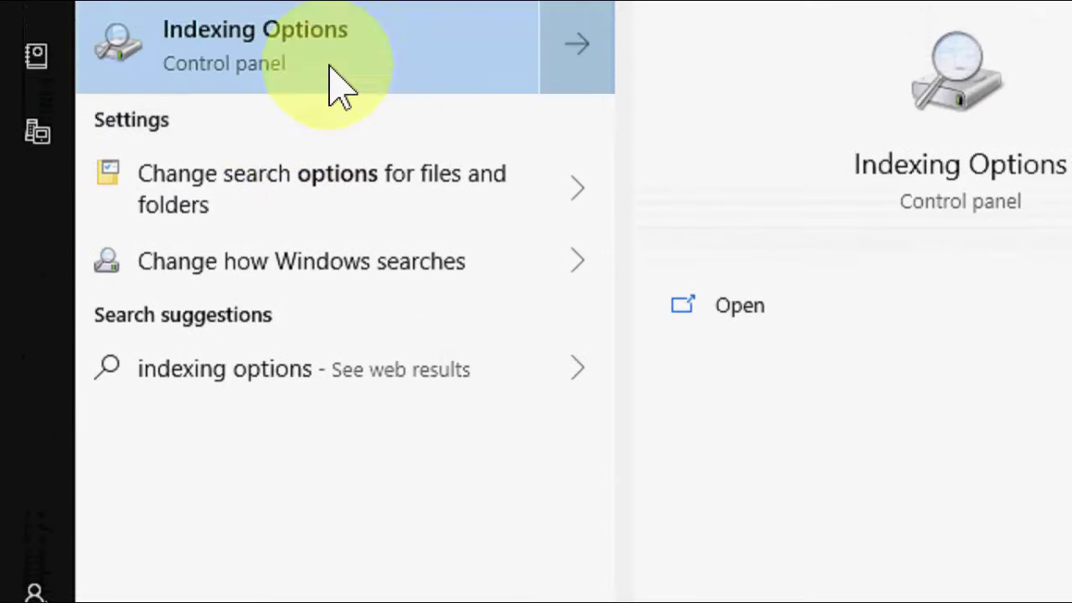
Open Indexing Options, try its Advanced settings, then close the window
click(330, 67)
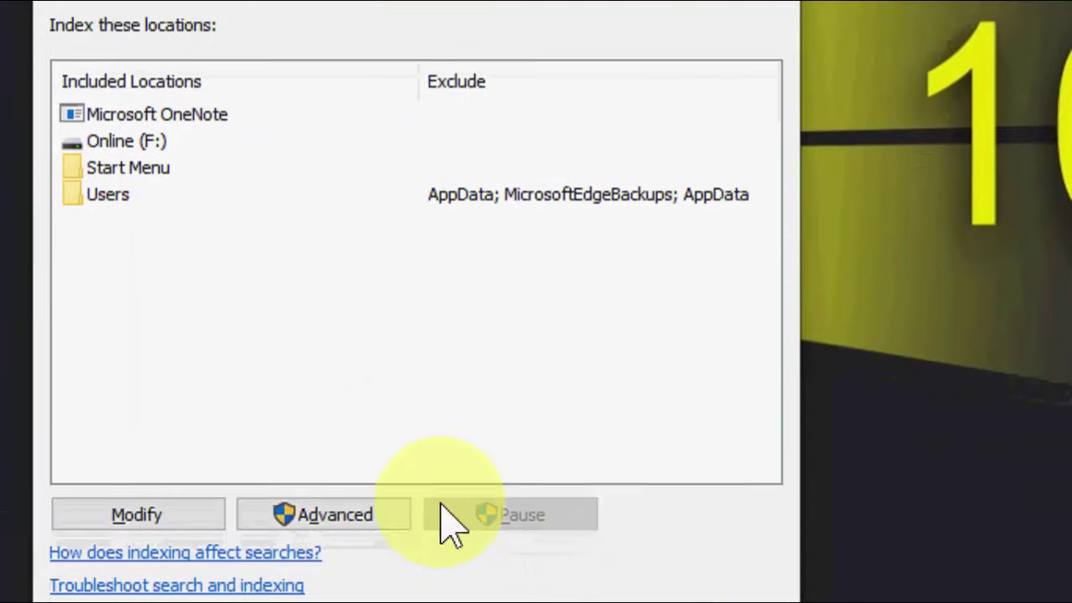
click(374, 515)
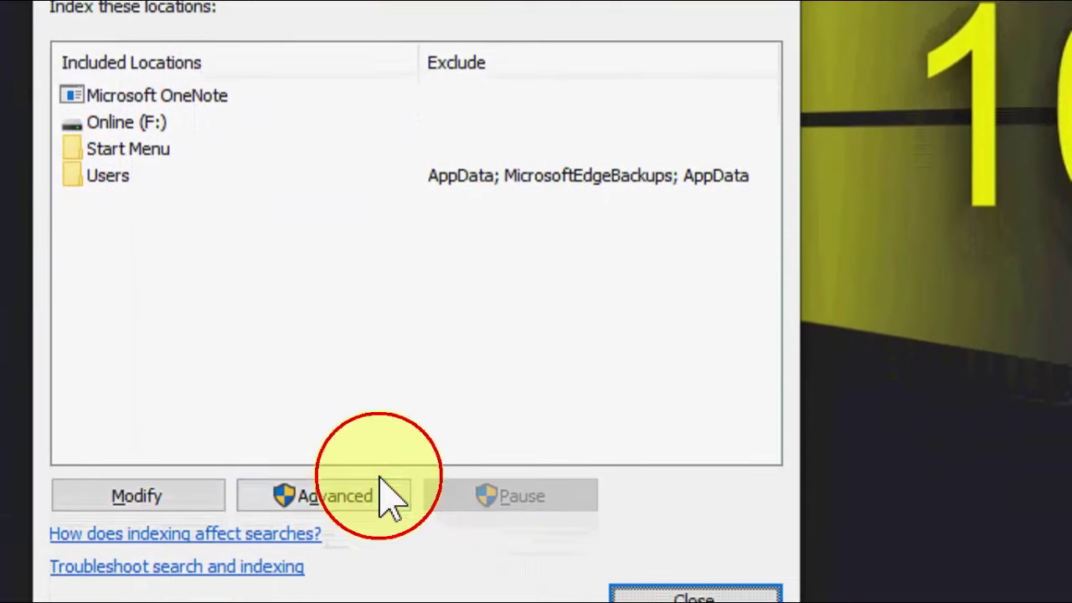
click(370, 519)
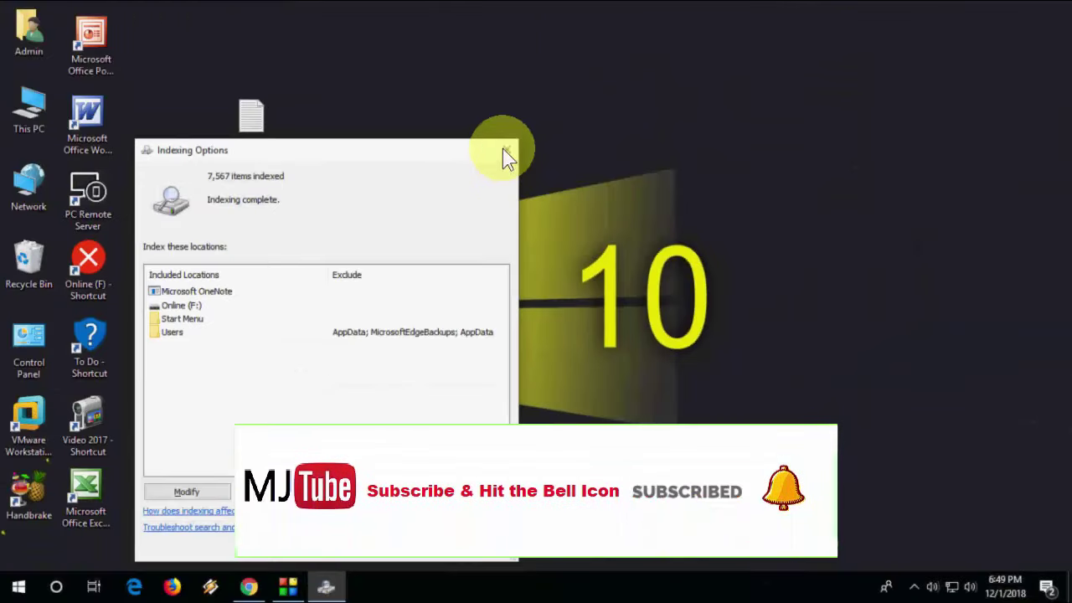
click(506, 150)
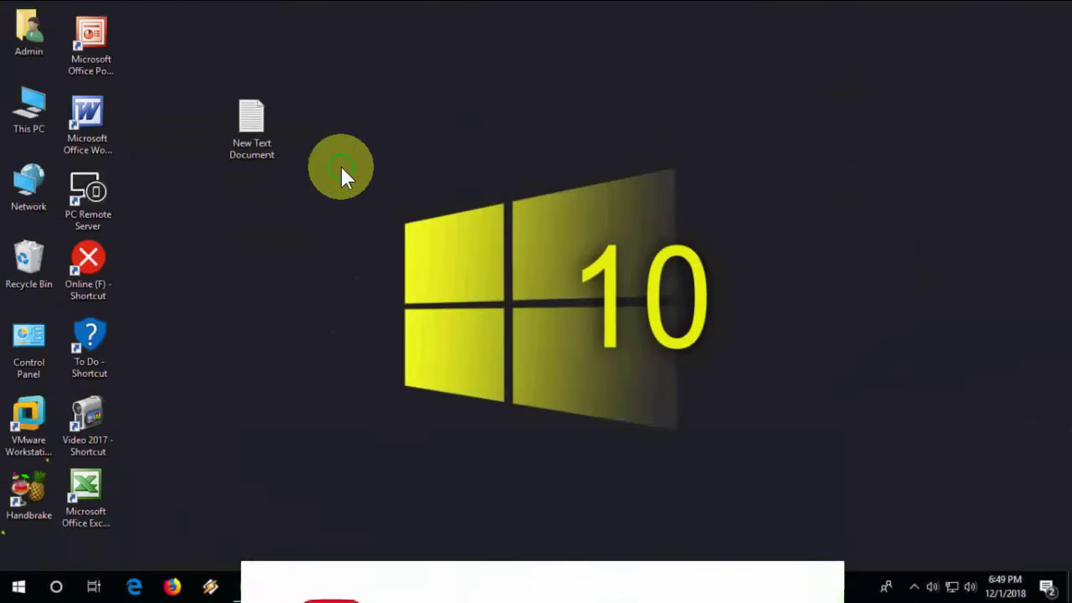
Refresh the desktop, open Folder Options from Quick access, and clear File Explorer history
right_click(342, 167)
click(384, 214)
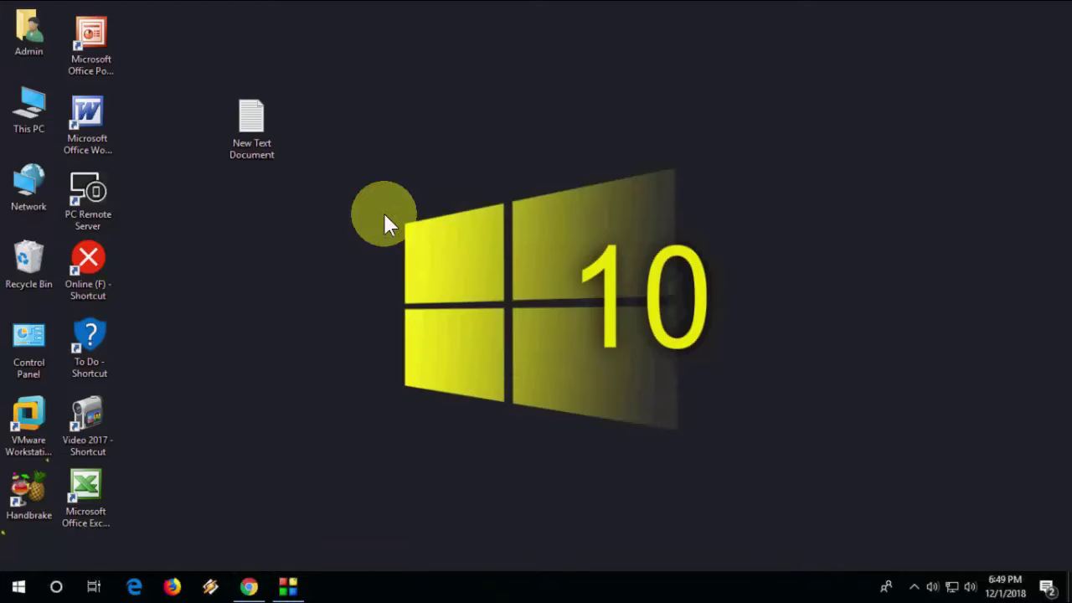
key(super+e)
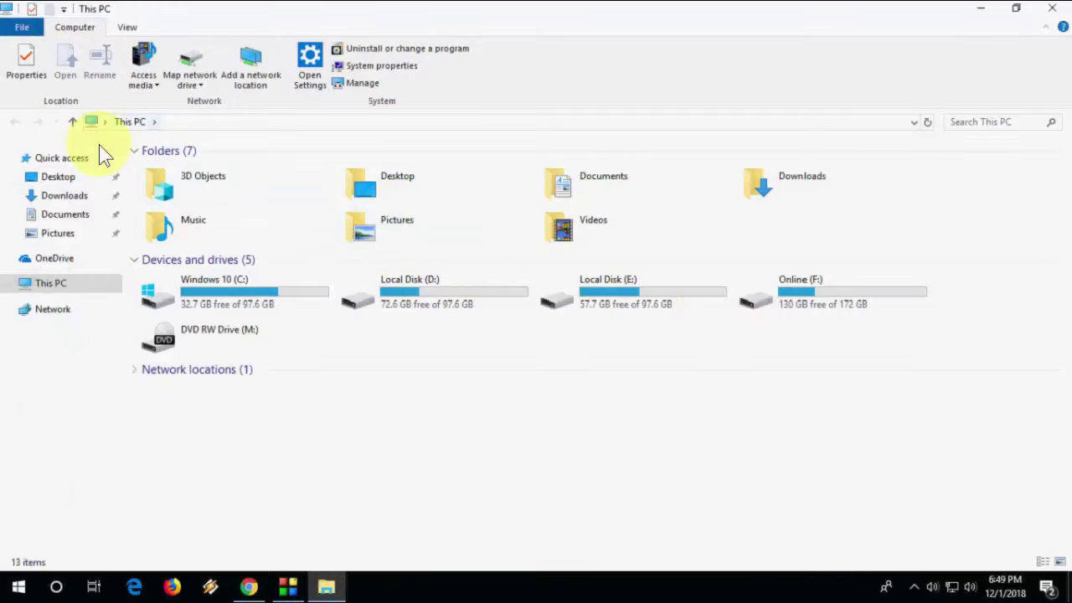
right_click(55, 160)
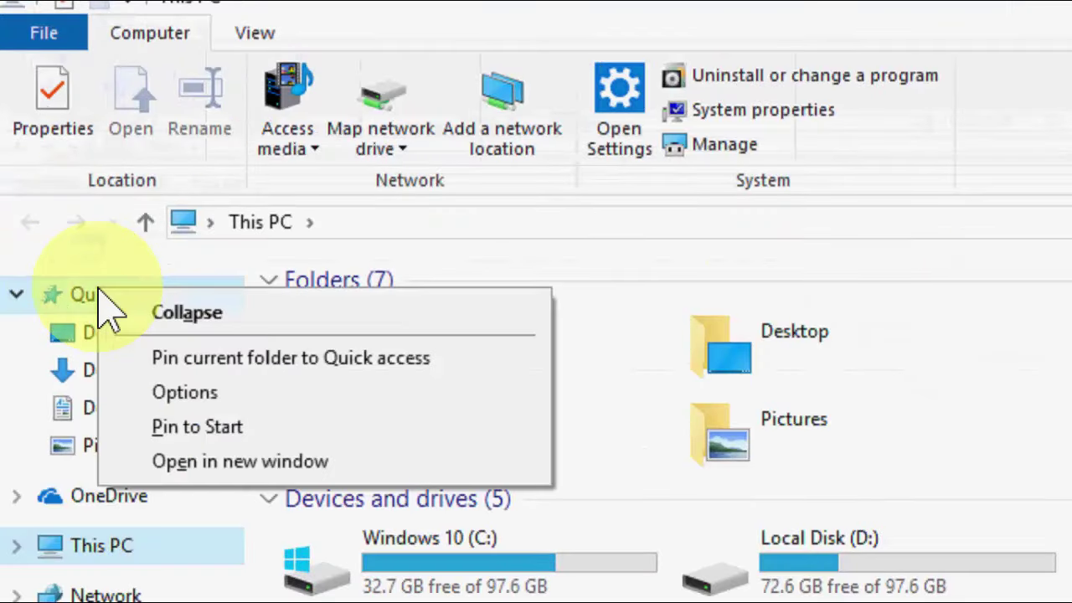
click(310, 400)
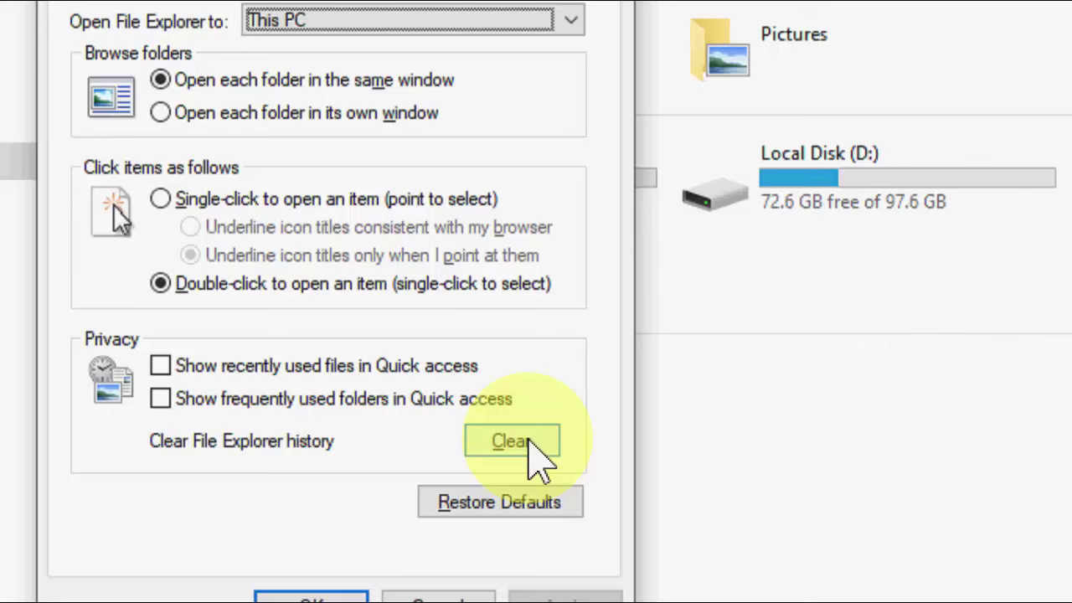
click(529, 444)
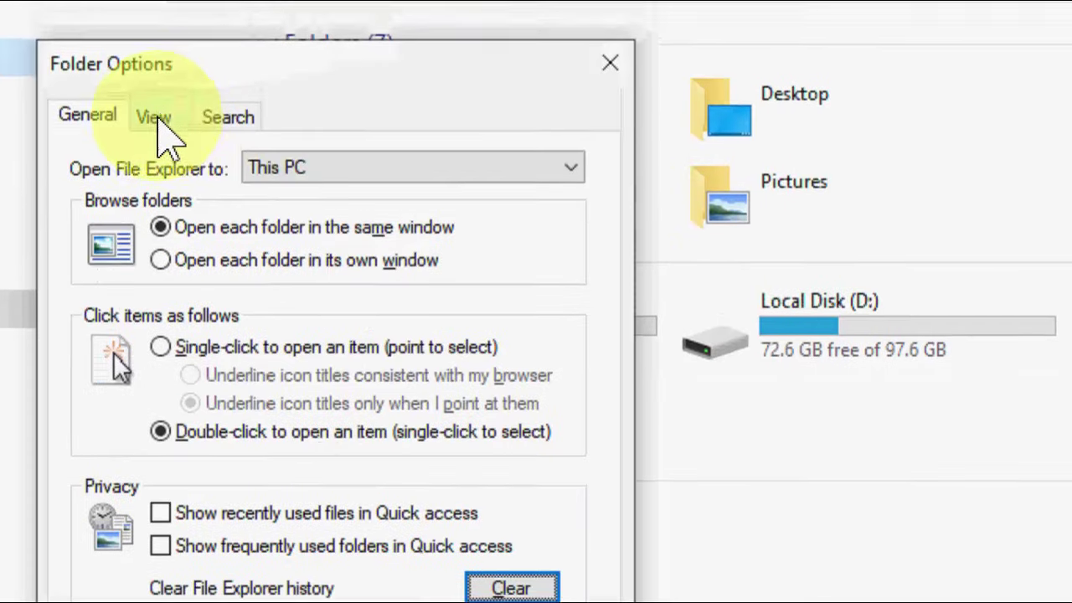
Turn on 'Launch folder windows in a separate process', confirm with OK, and close Explorer
click(154, 144)
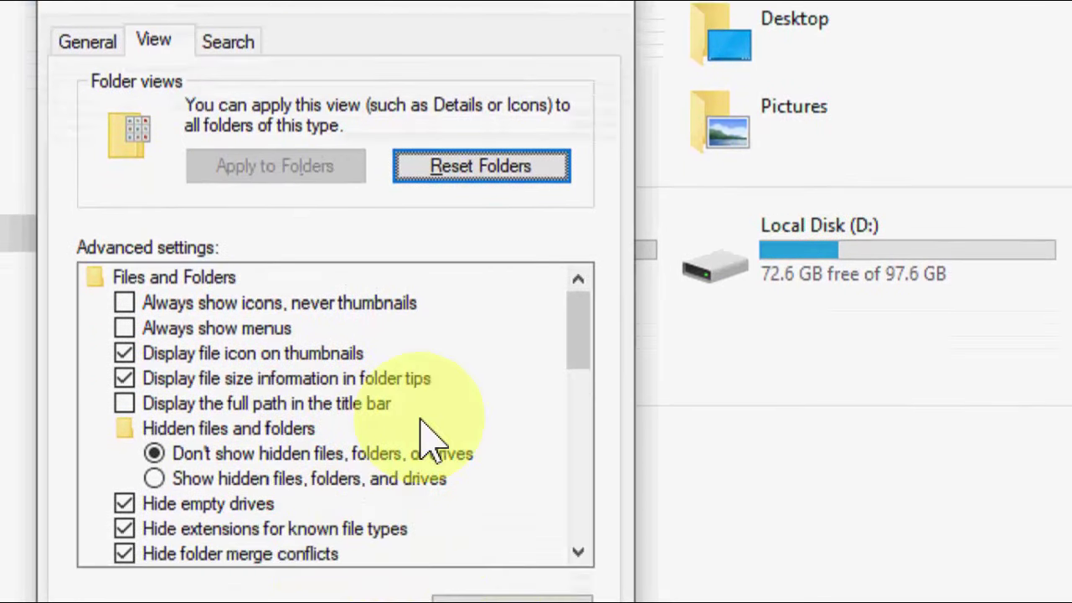
scroll(410, 362, down, 1)
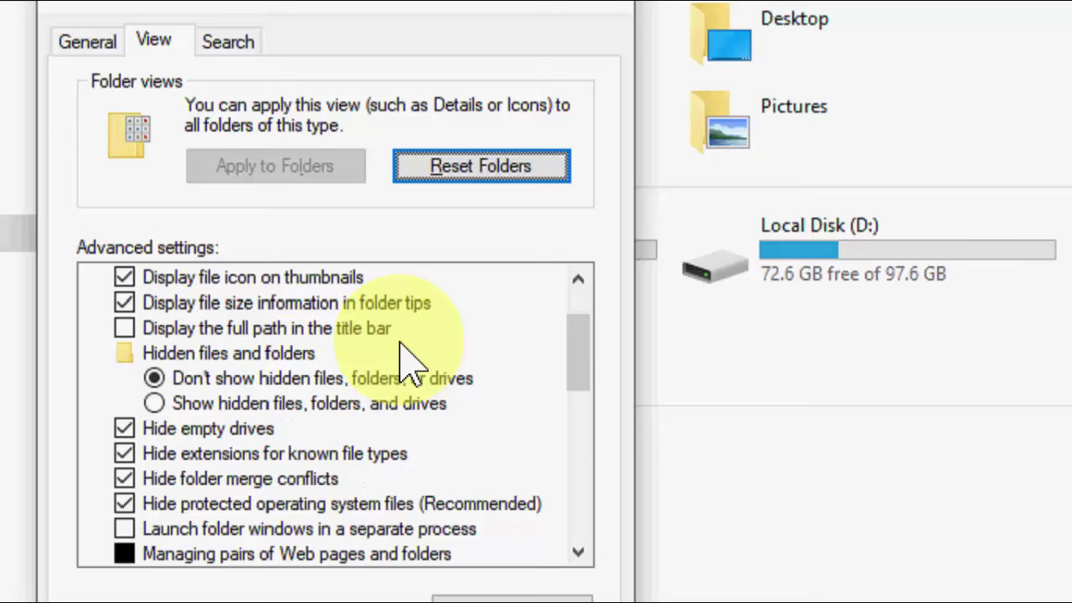
scroll(411, 362, down, 2)
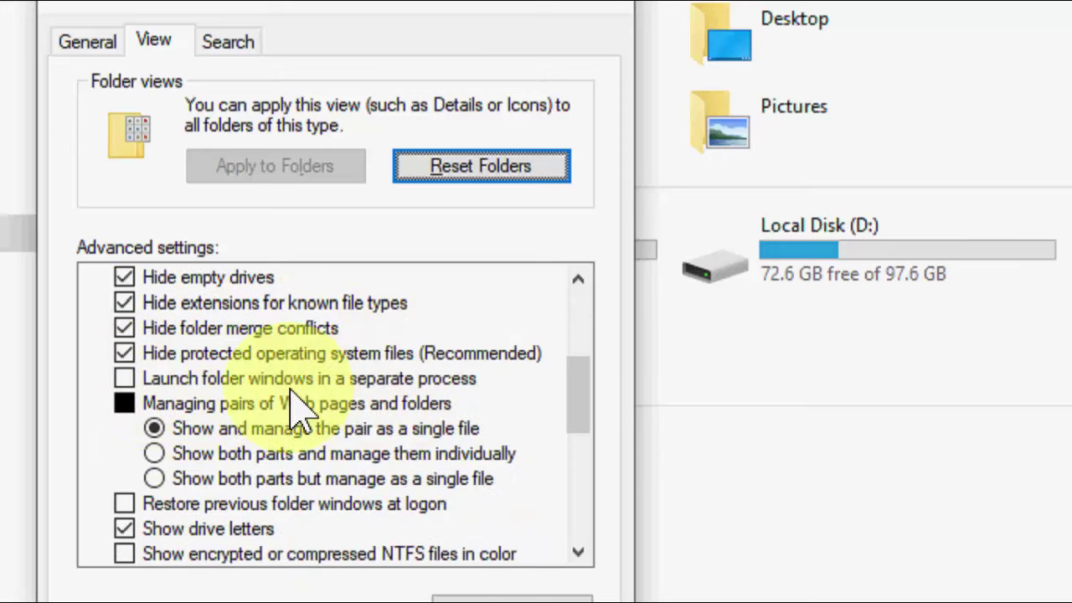
click(131, 382)
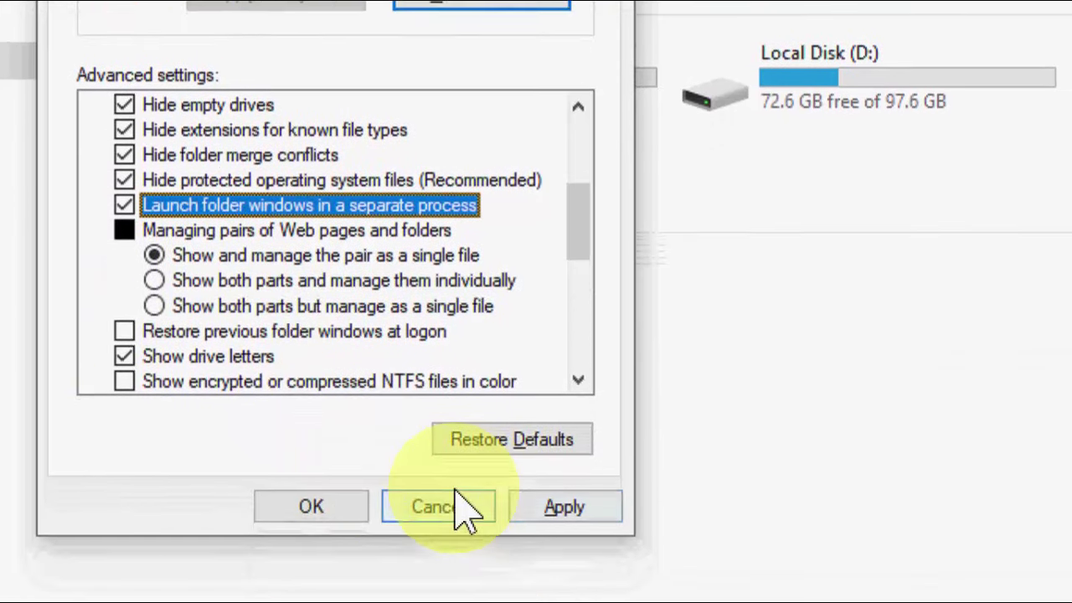
click(456, 494)
key(alt)
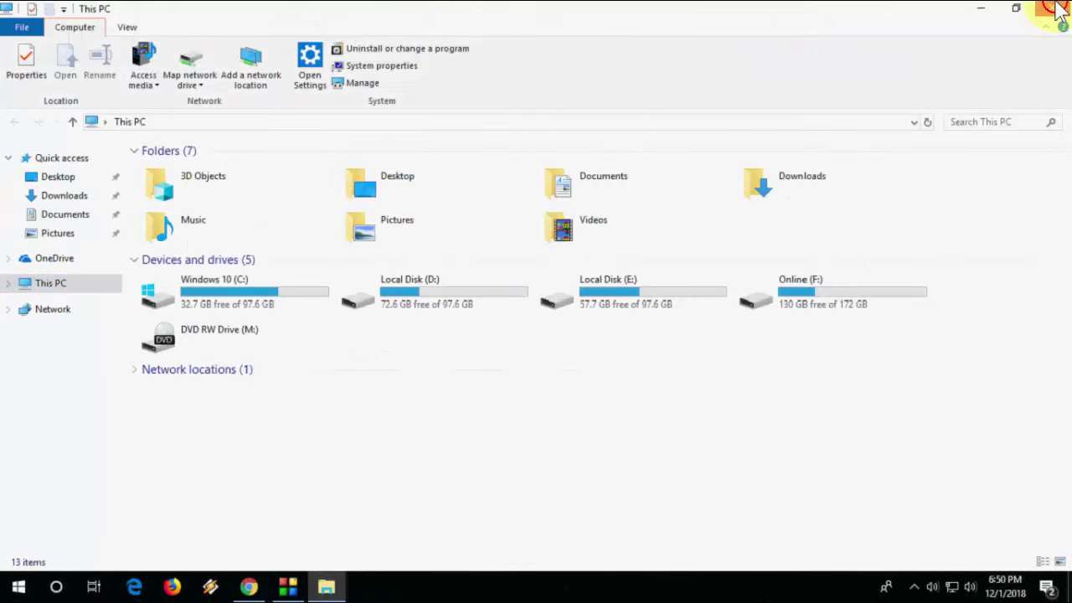
click(1056, 9)
Refresh the desktop, open This PC, and bring up the Downloads folder's Properties
right_click(431, 67)
click(473, 113)
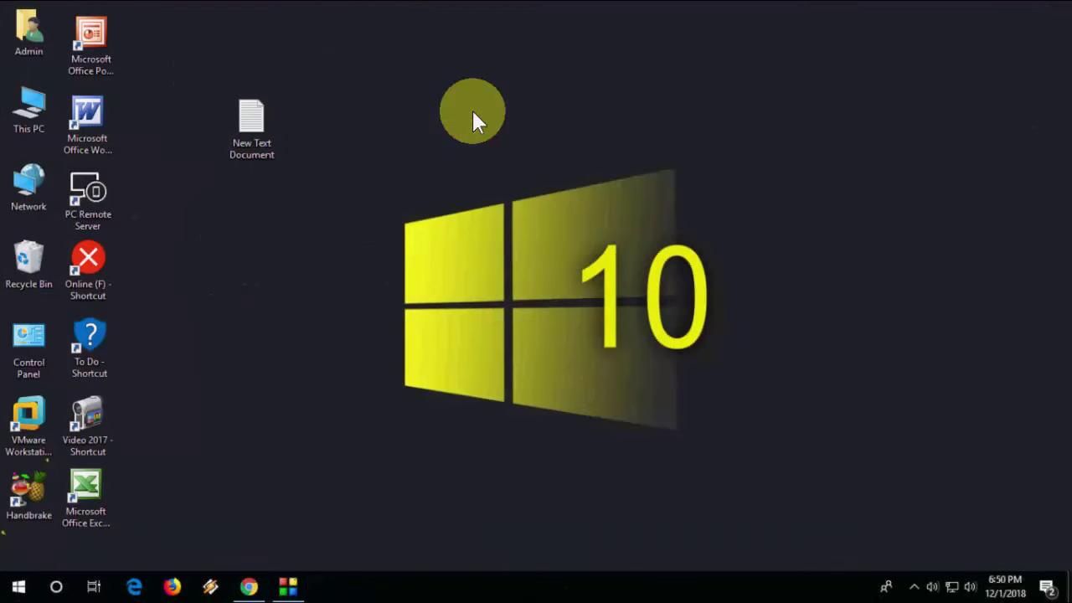
double_click(34, 107)
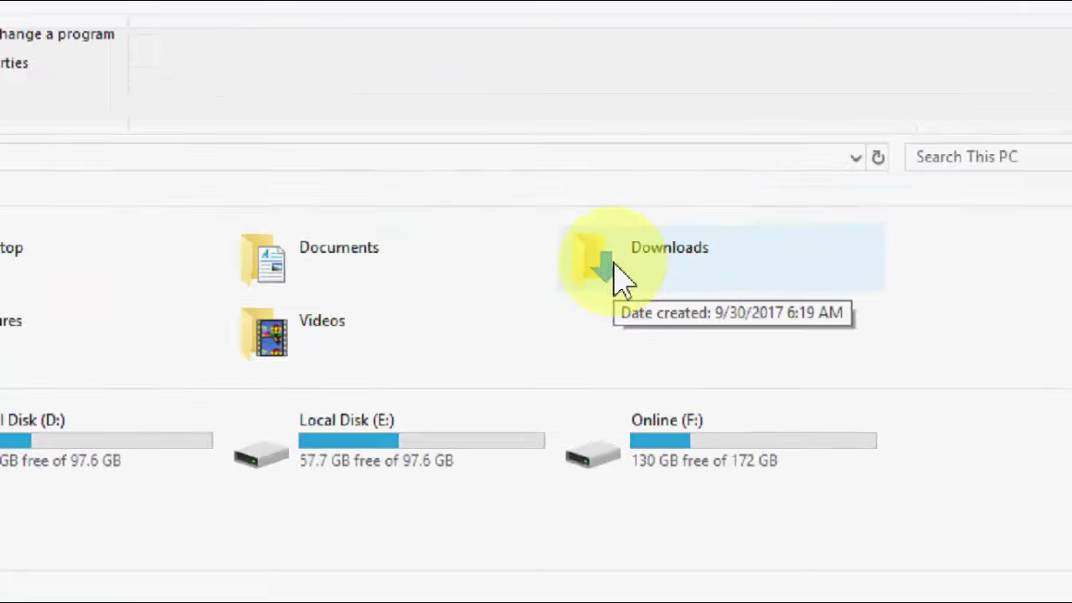
right_click(620, 281)
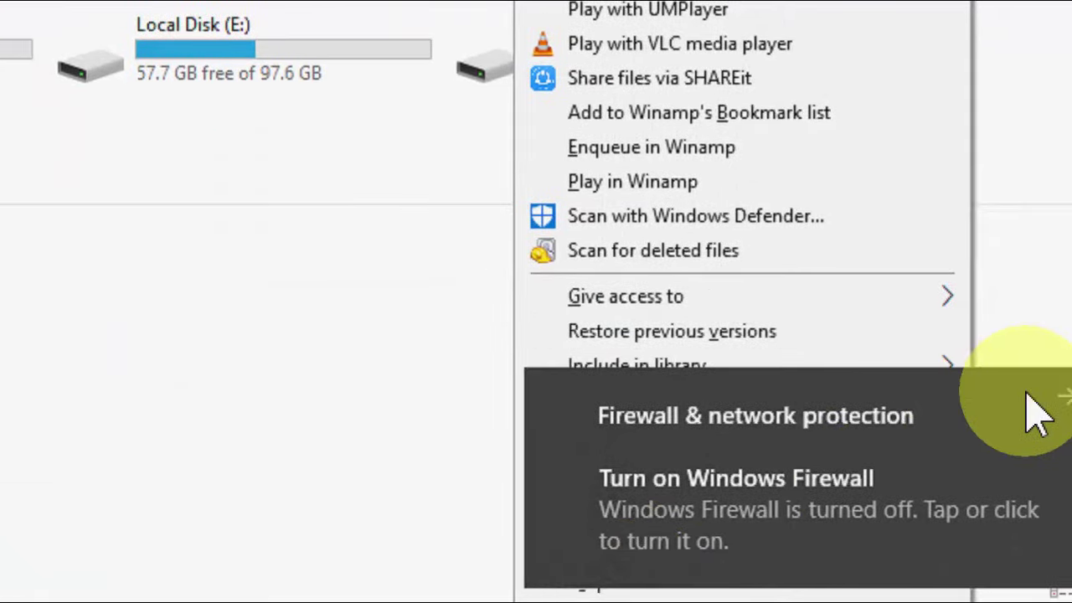
click(1059, 410)
right_click(591, 101)
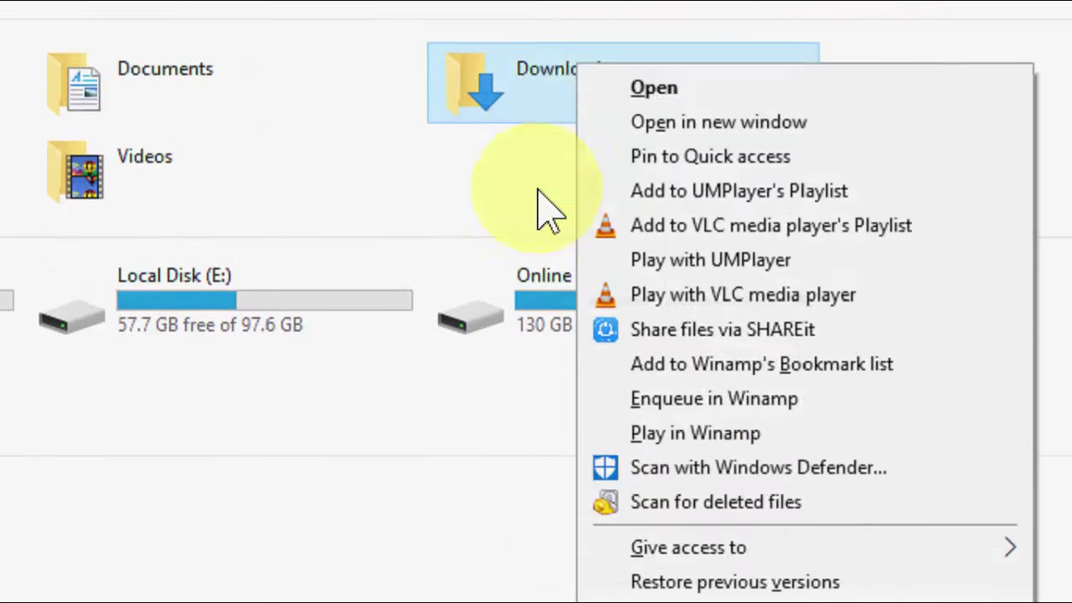
click(741, 569)
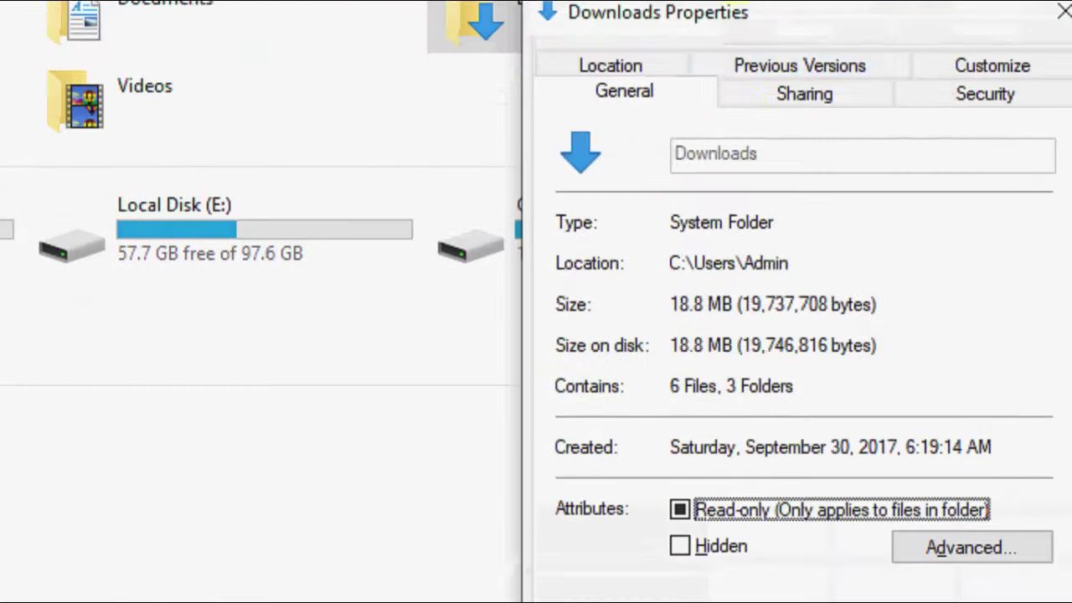
Uncheck 'Allow files in this folder to have contents indexed' in Downloads' advanced attributes
click(720, 113)
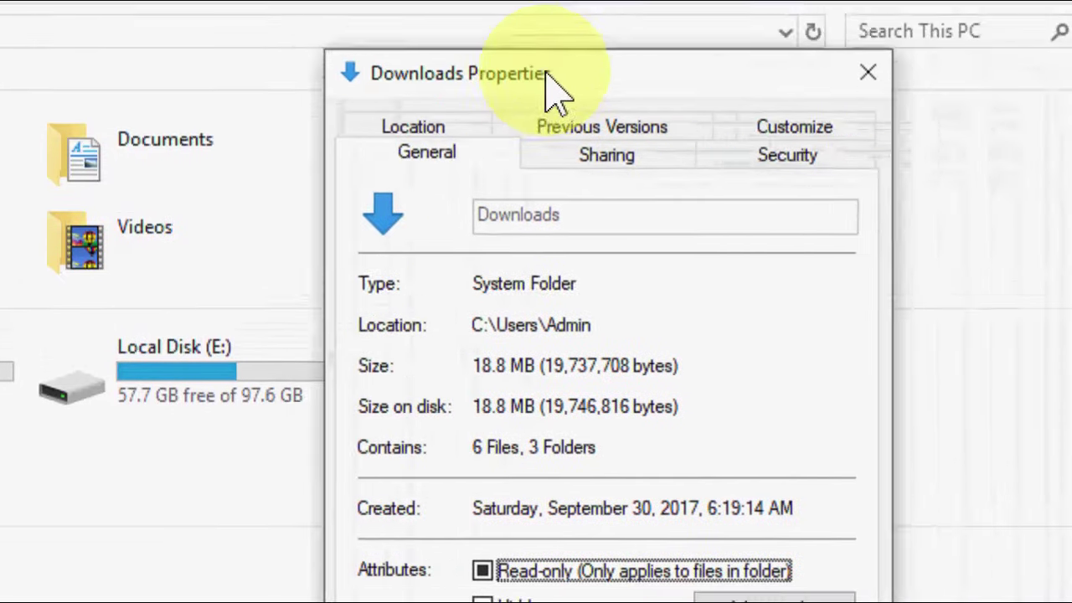
drag(728, 125, 514, 33)
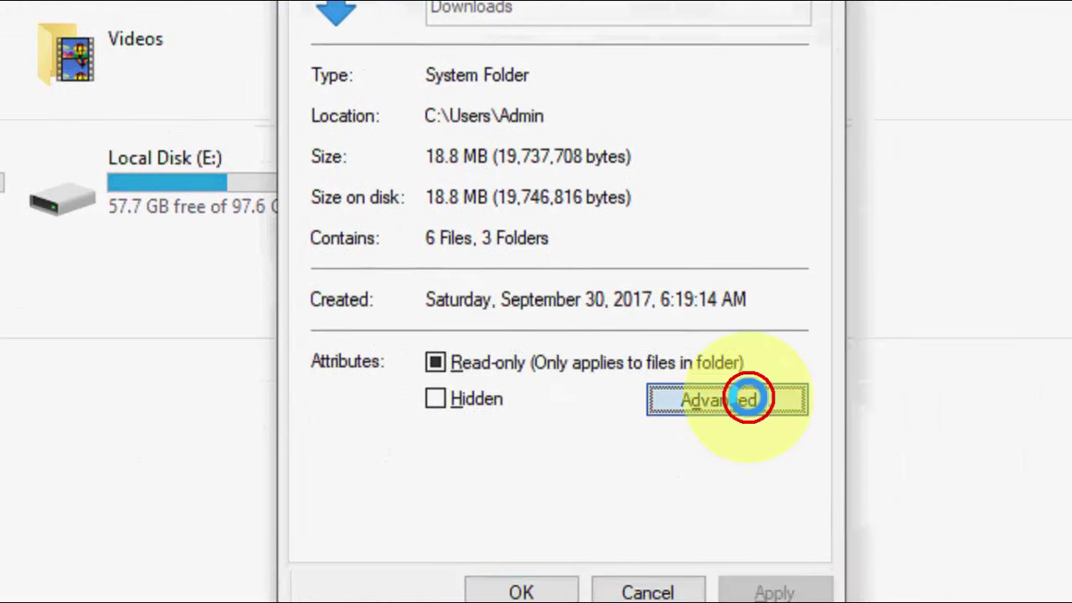
click(726, 406)
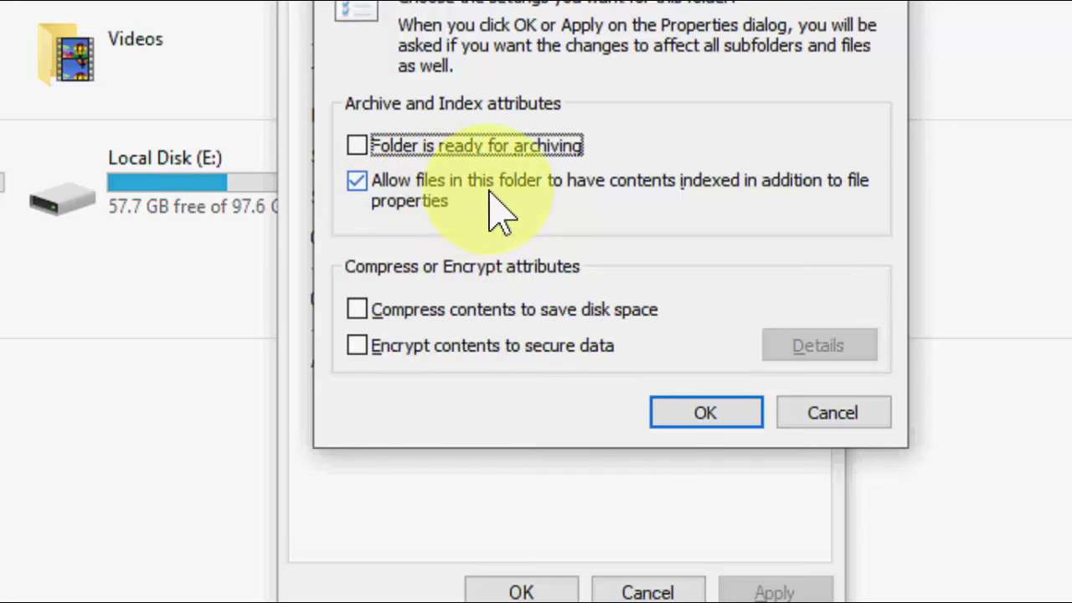
click(411, 196)
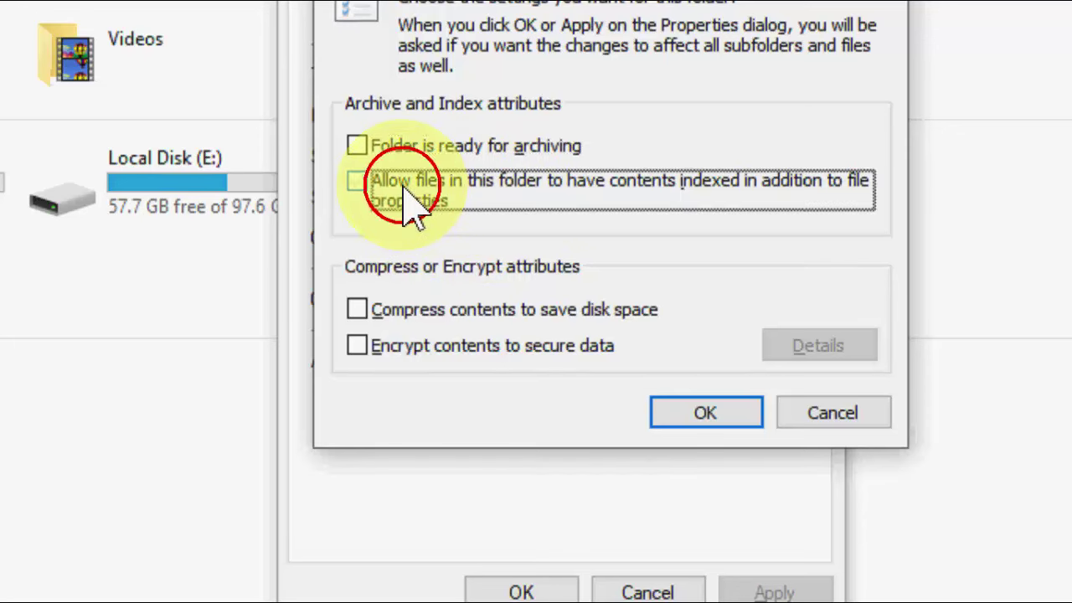
click(710, 418)
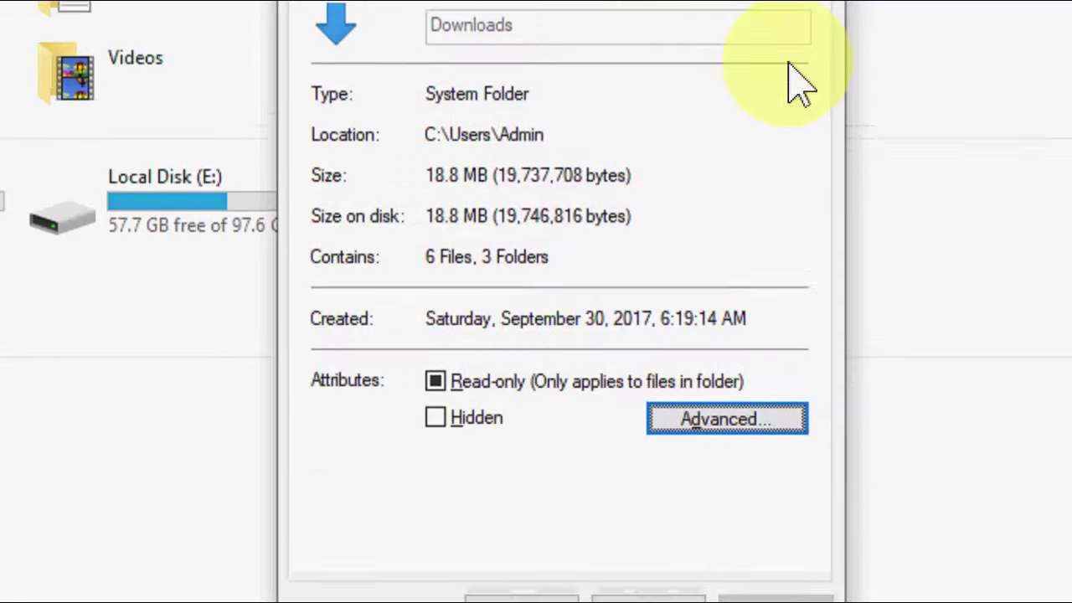
Keep Downloads optimized for General items and close its Properties with OK
click(753, 89)
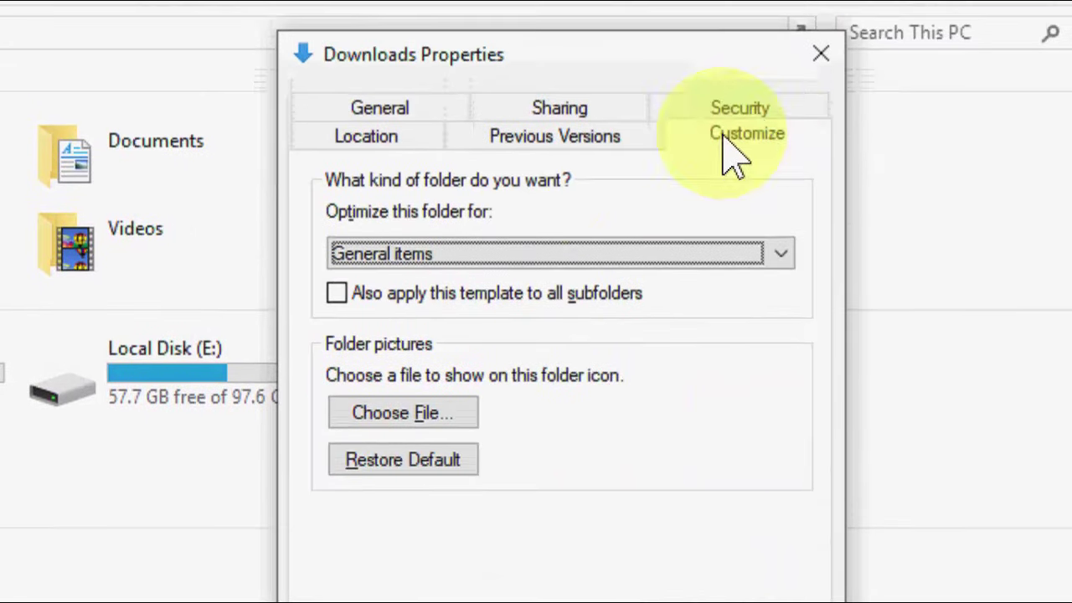
click(388, 255)
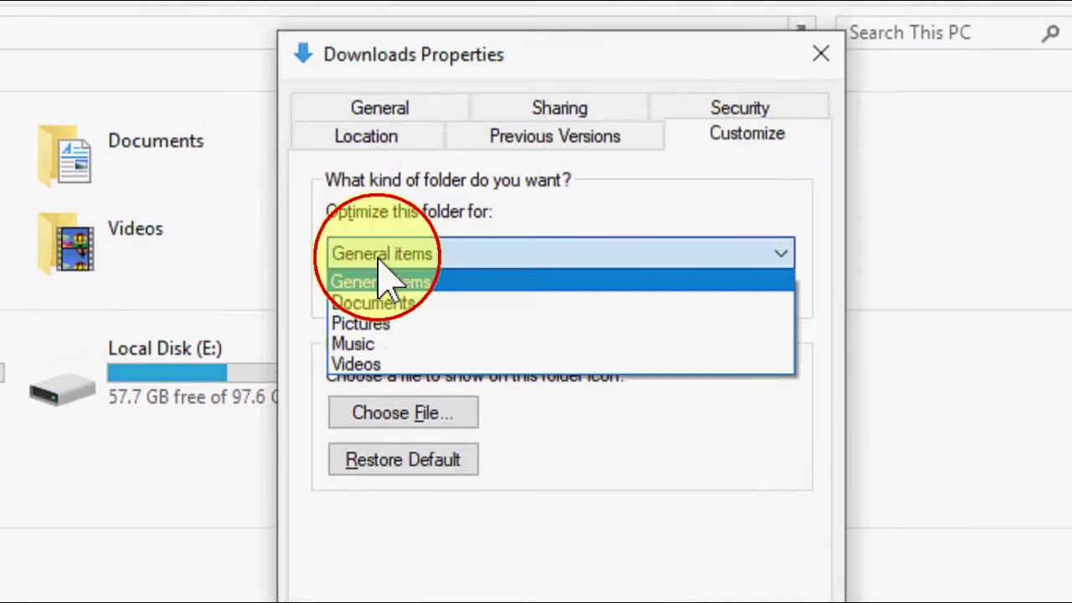
click(410, 256)
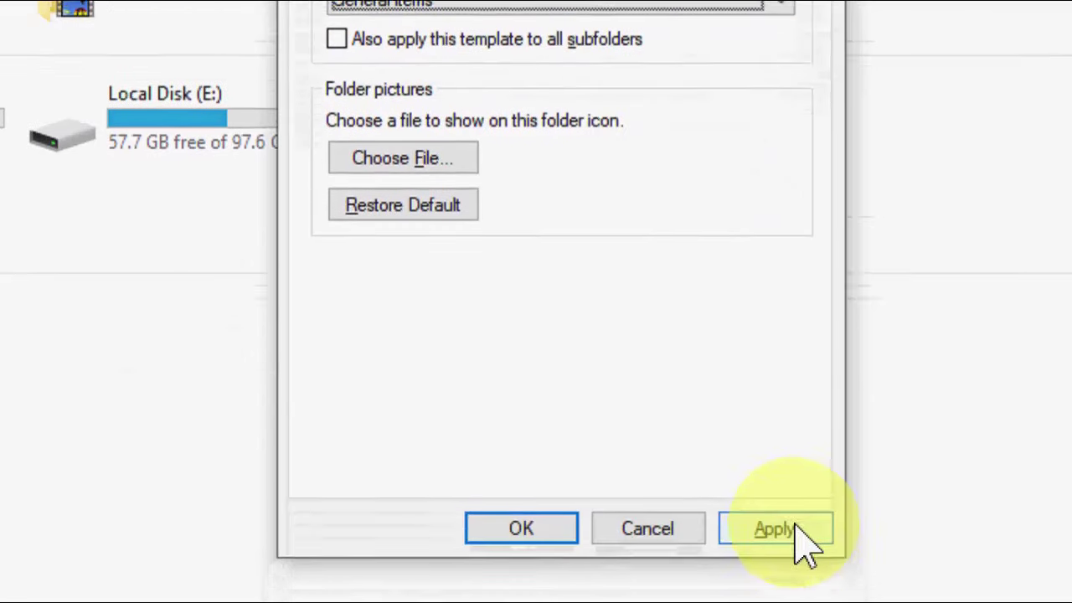
click(521, 528)
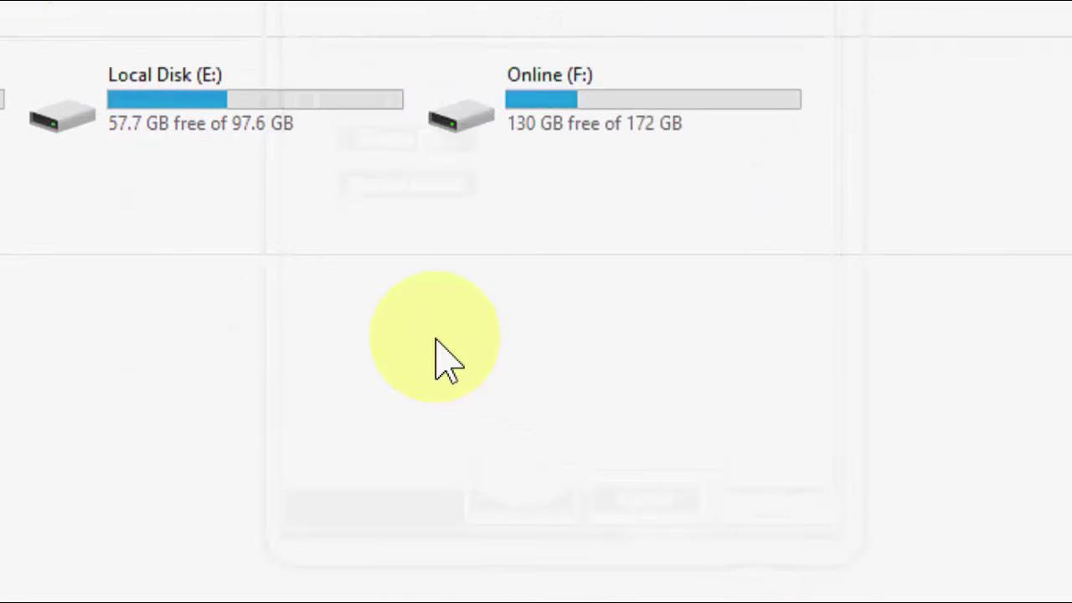
Close the This PC window and refresh the desktop
key(alt)
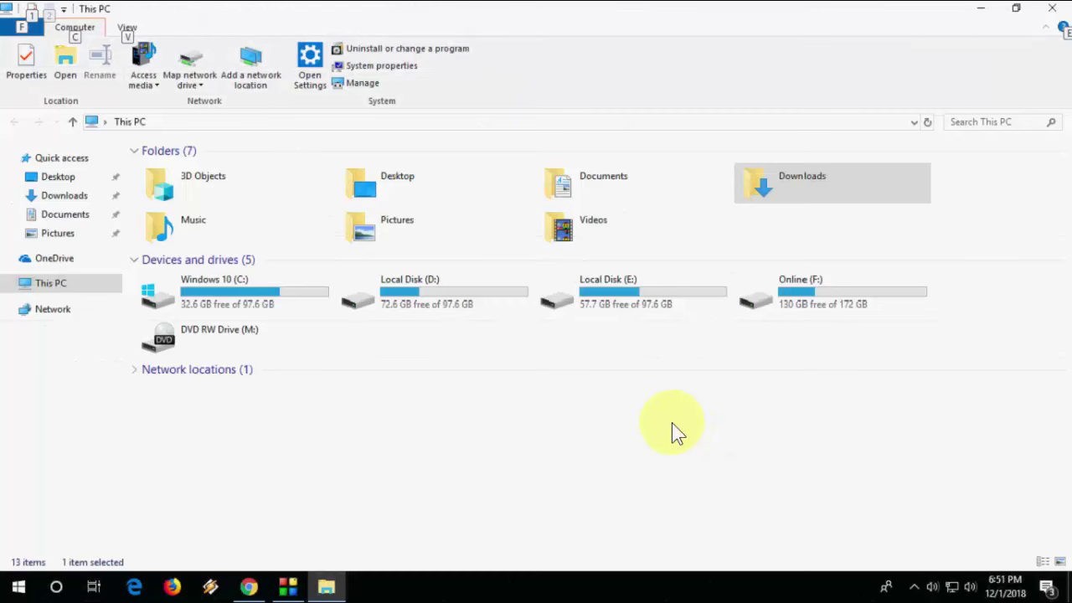
click(1051, 8)
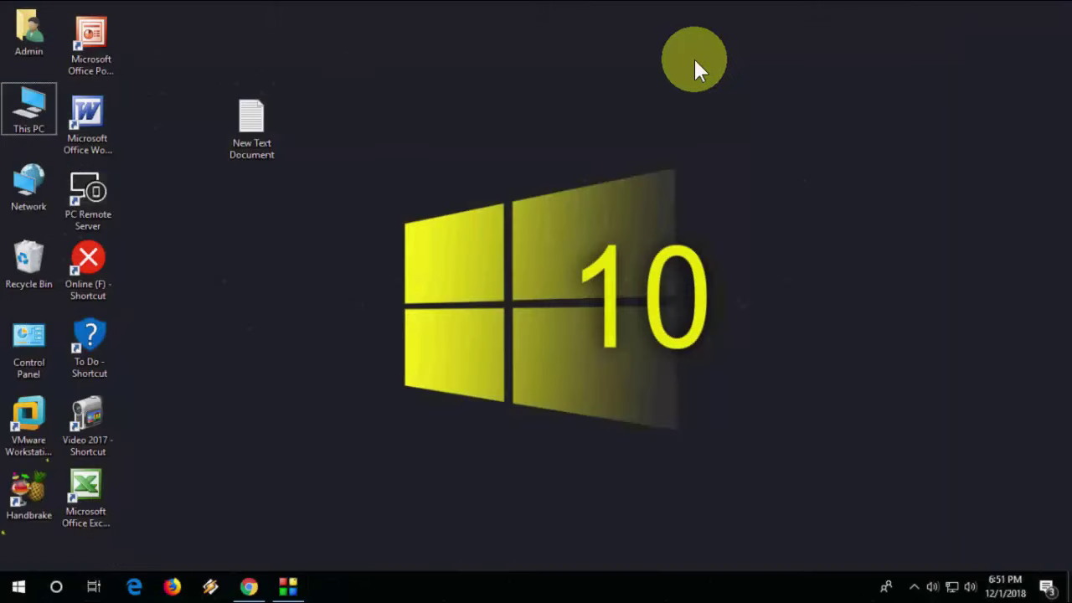
right_click(693, 57)
click(745, 108)
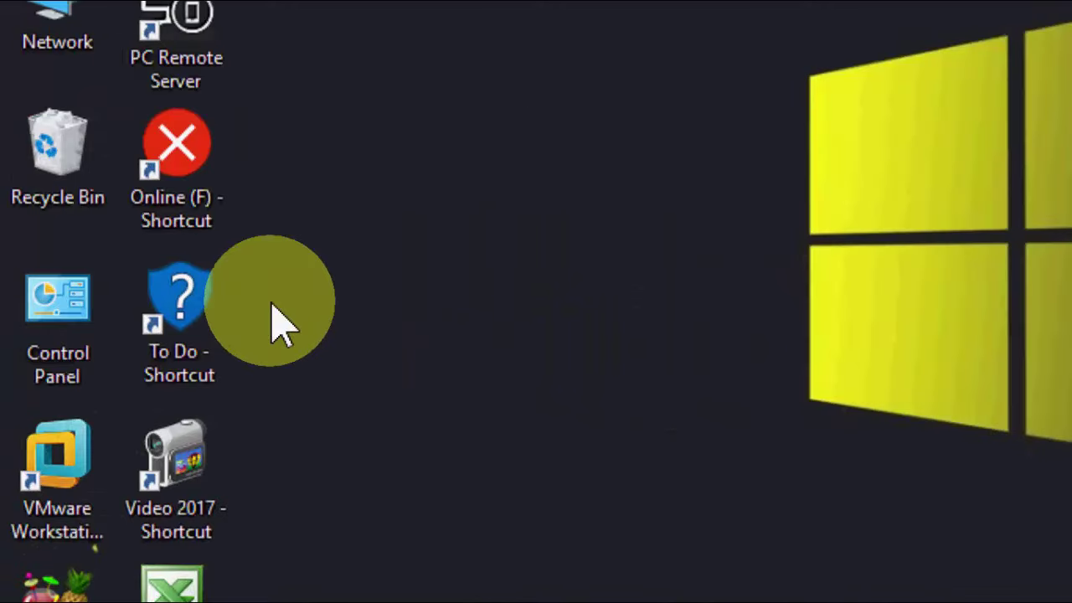
Launch System Configuration via 'system confi' and sort its Services list by name
click(34, 573)
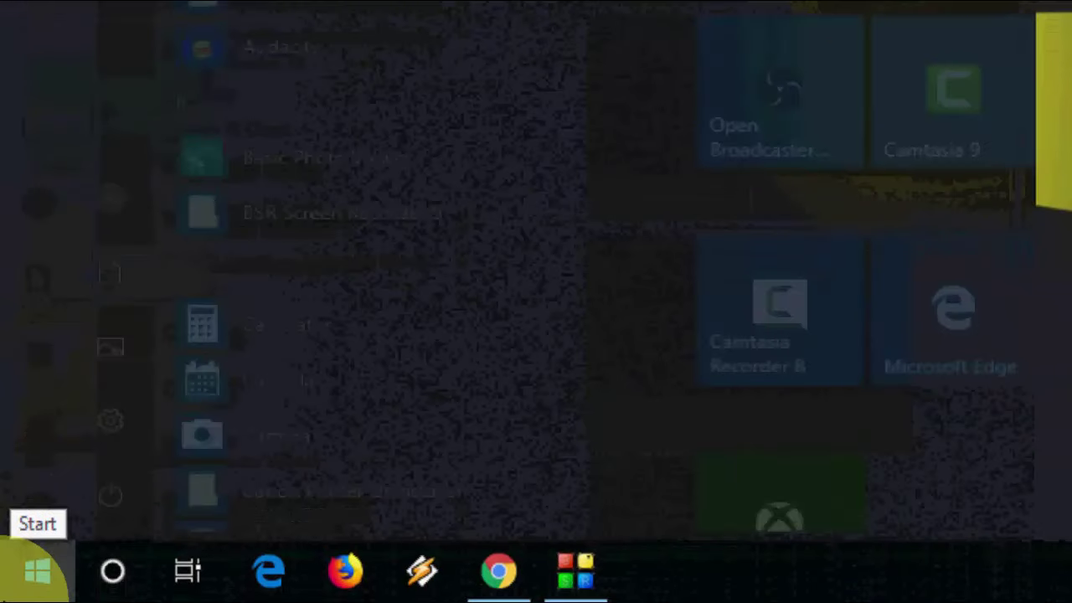
text(system)
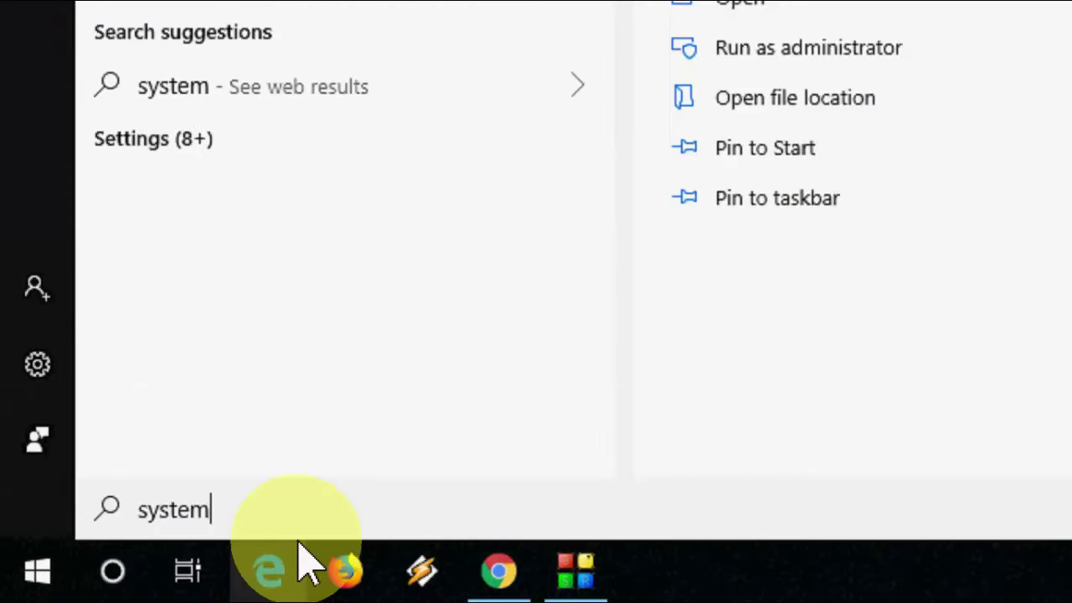
text( confi)
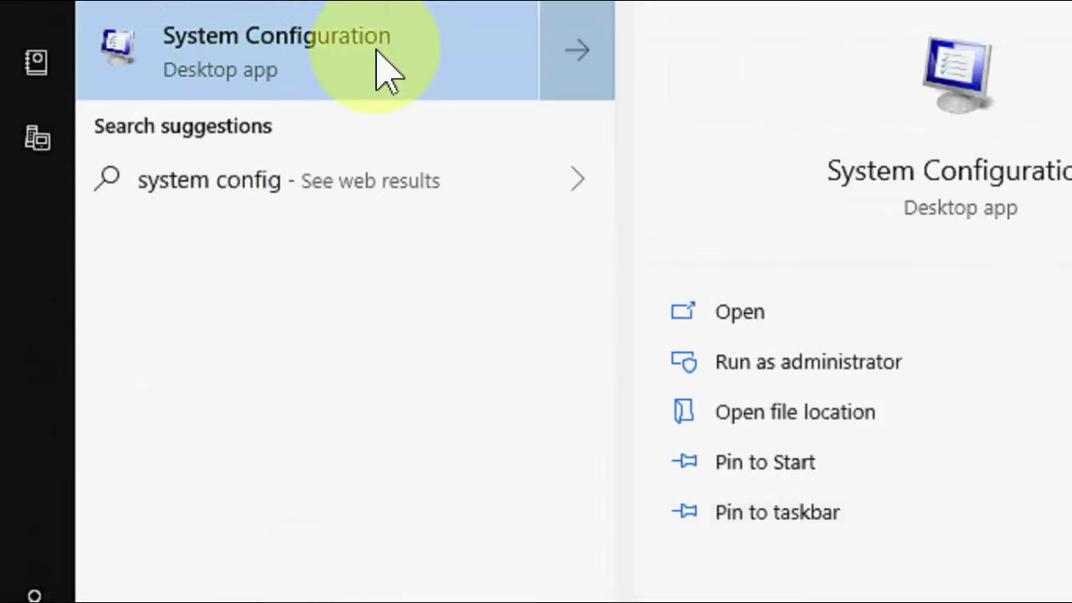
click(376, 95)
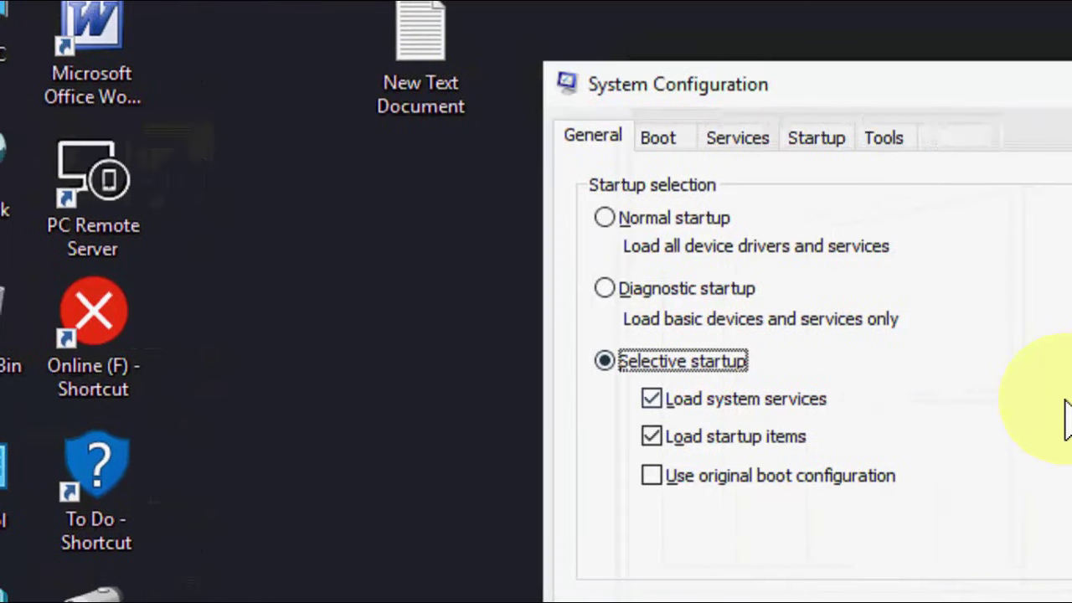
click(598, 152)
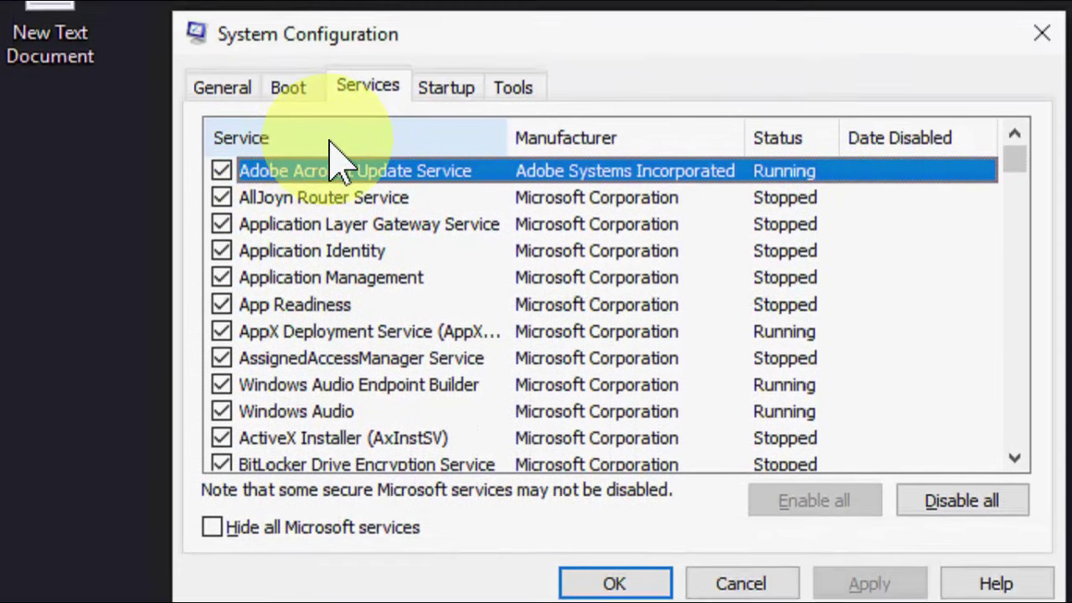
click(333, 124)
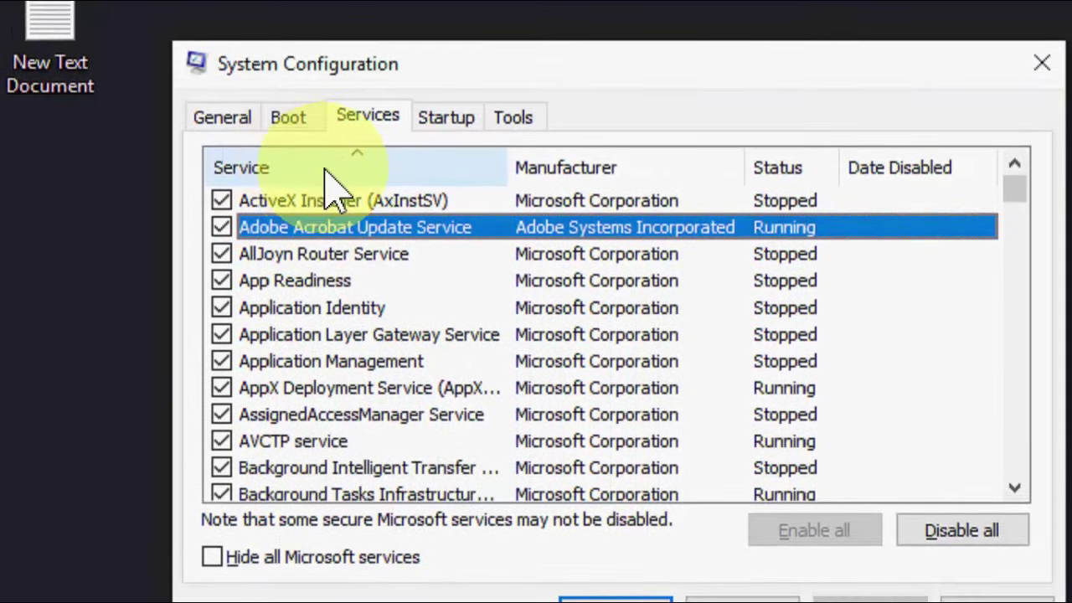
Uncheck the Windows Search service and save the change with OK
key(w)
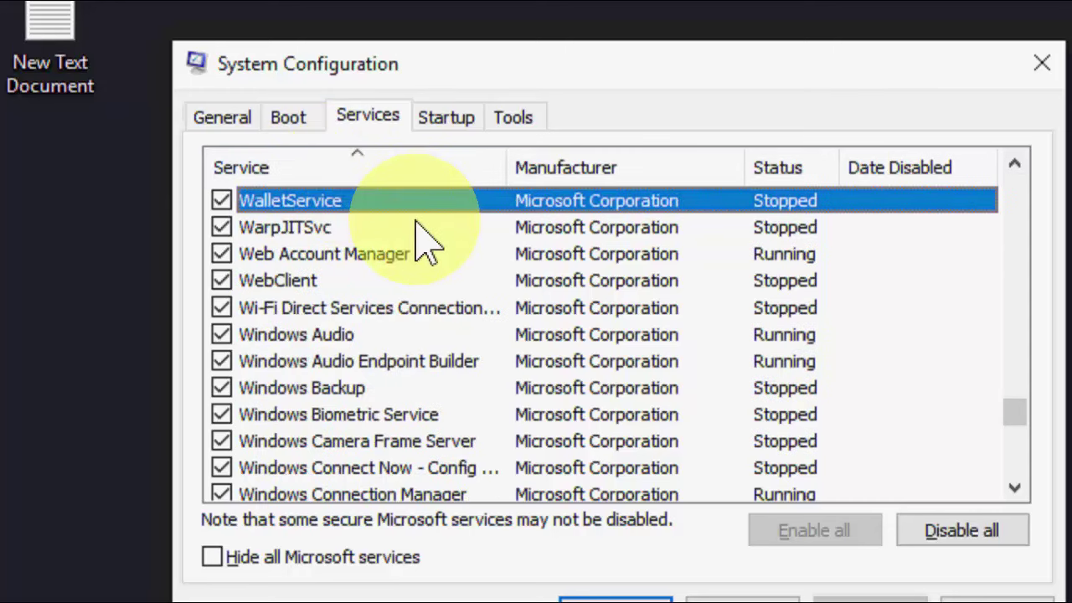
scroll(410, 276, down, 1)
scroll(419, 318, down, 1)
scroll(452, 323, down, 9)
click(484, 312)
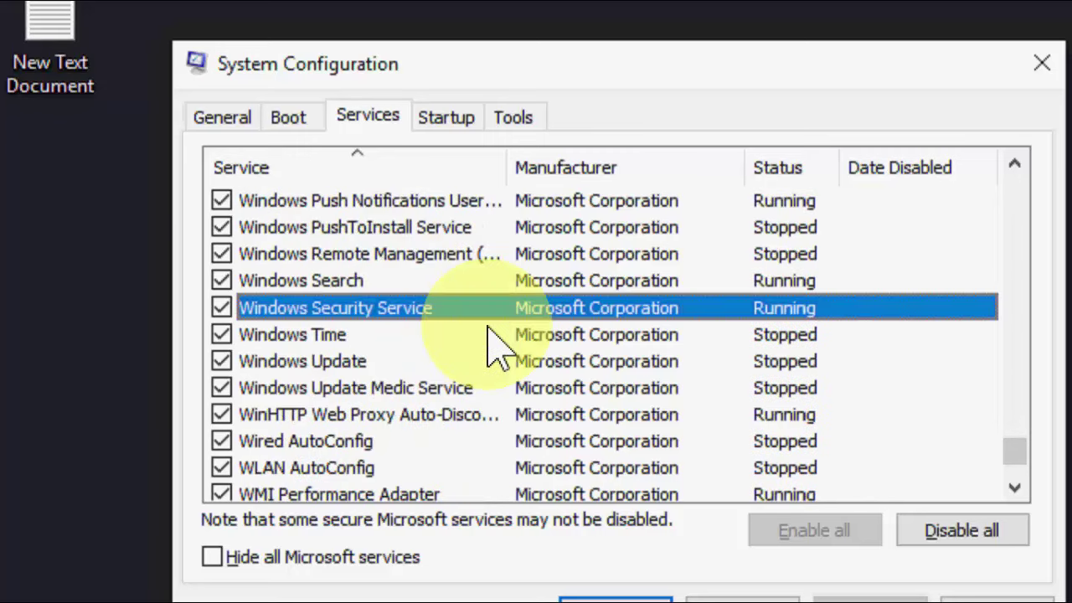
click(221, 281)
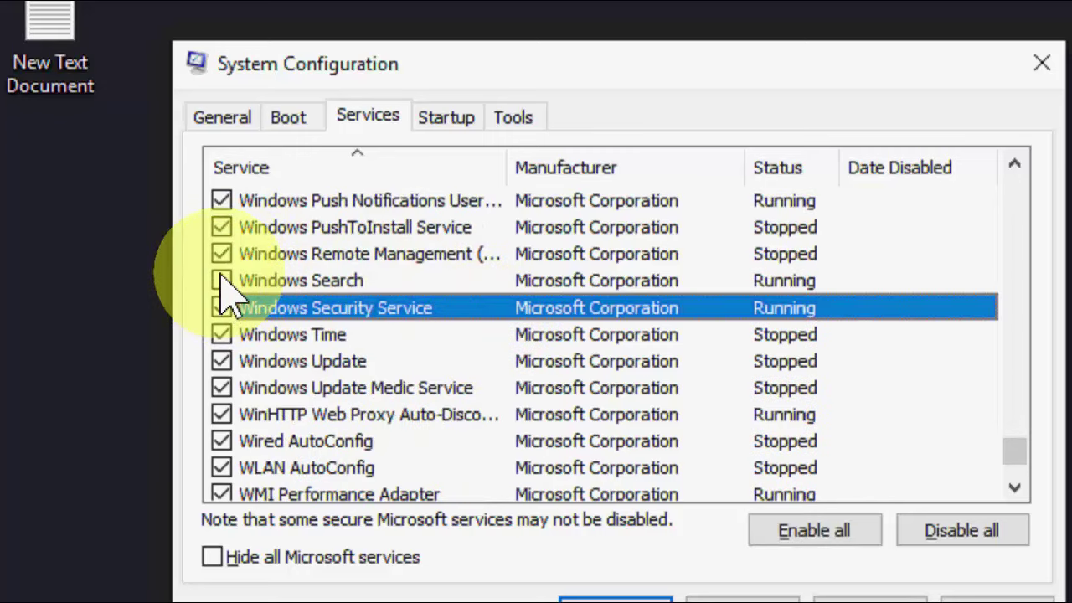
click(221, 282)
click(221, 282)
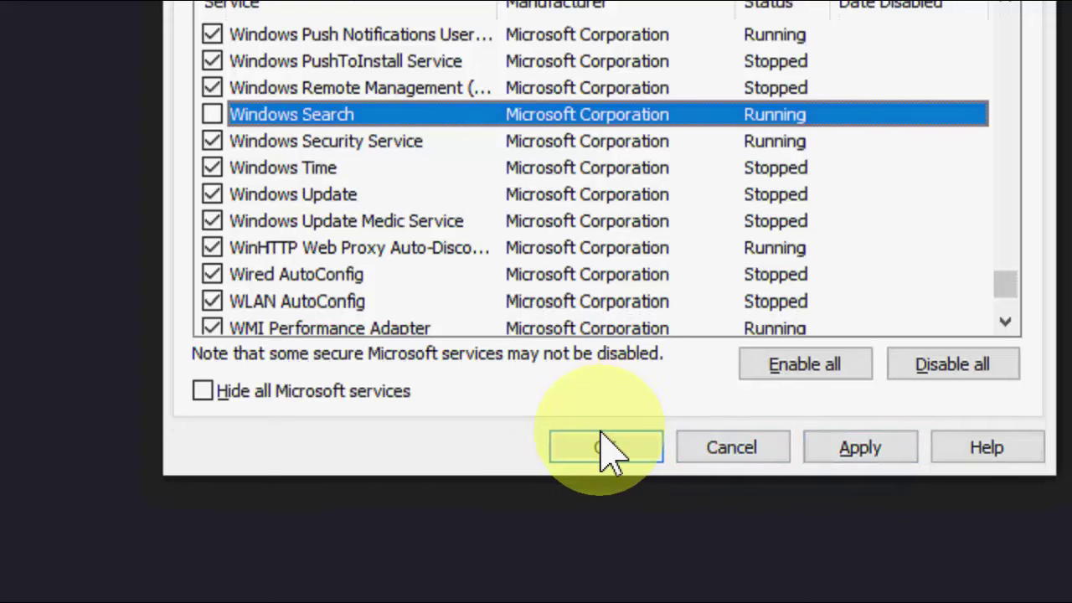
click(607, 447)
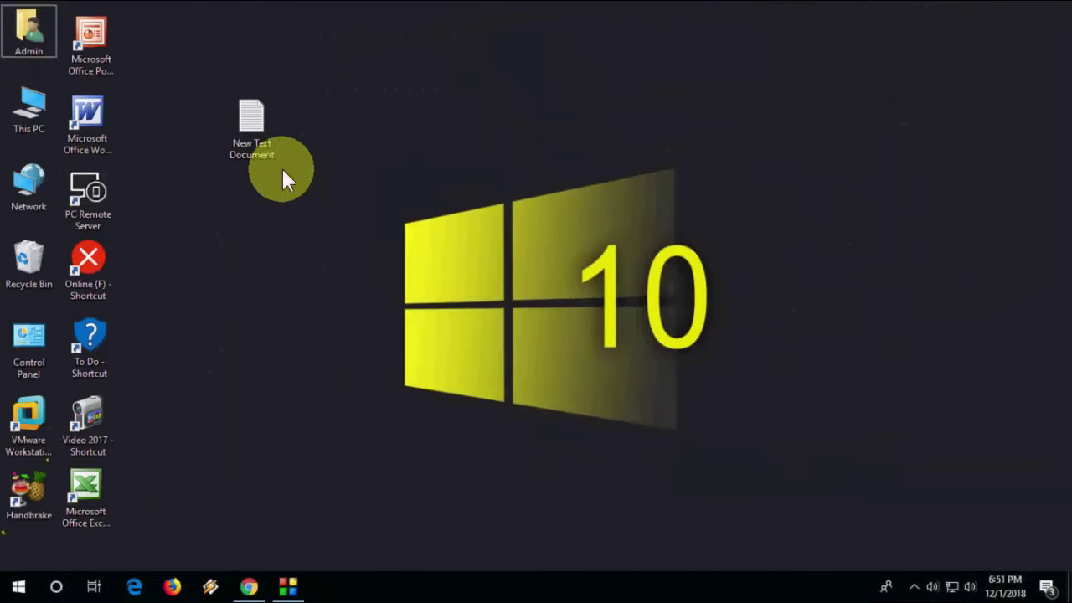
right_click(288, 197)
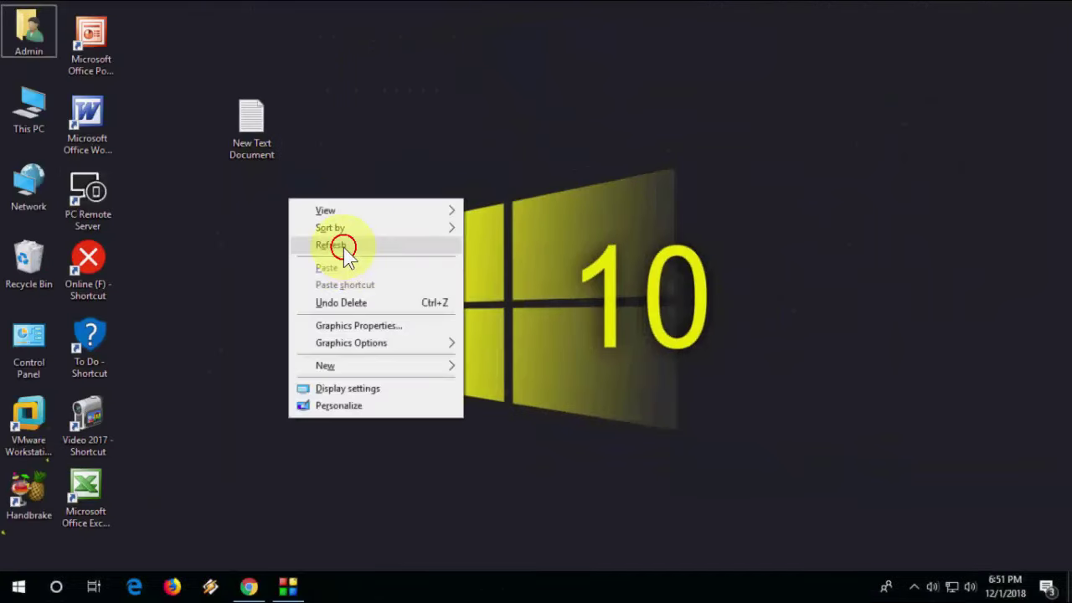
click(342, 242)
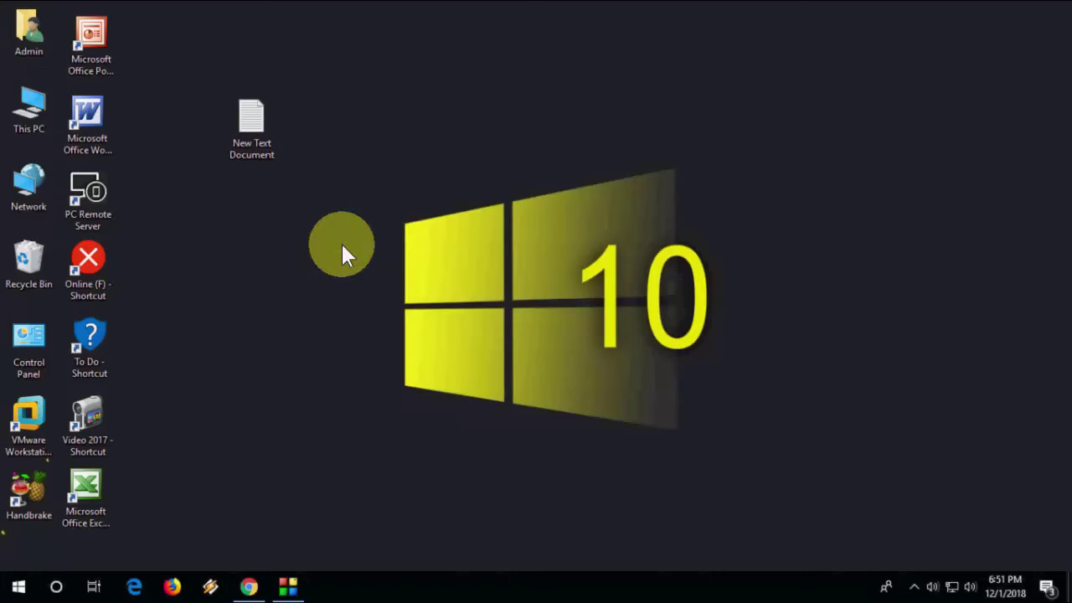